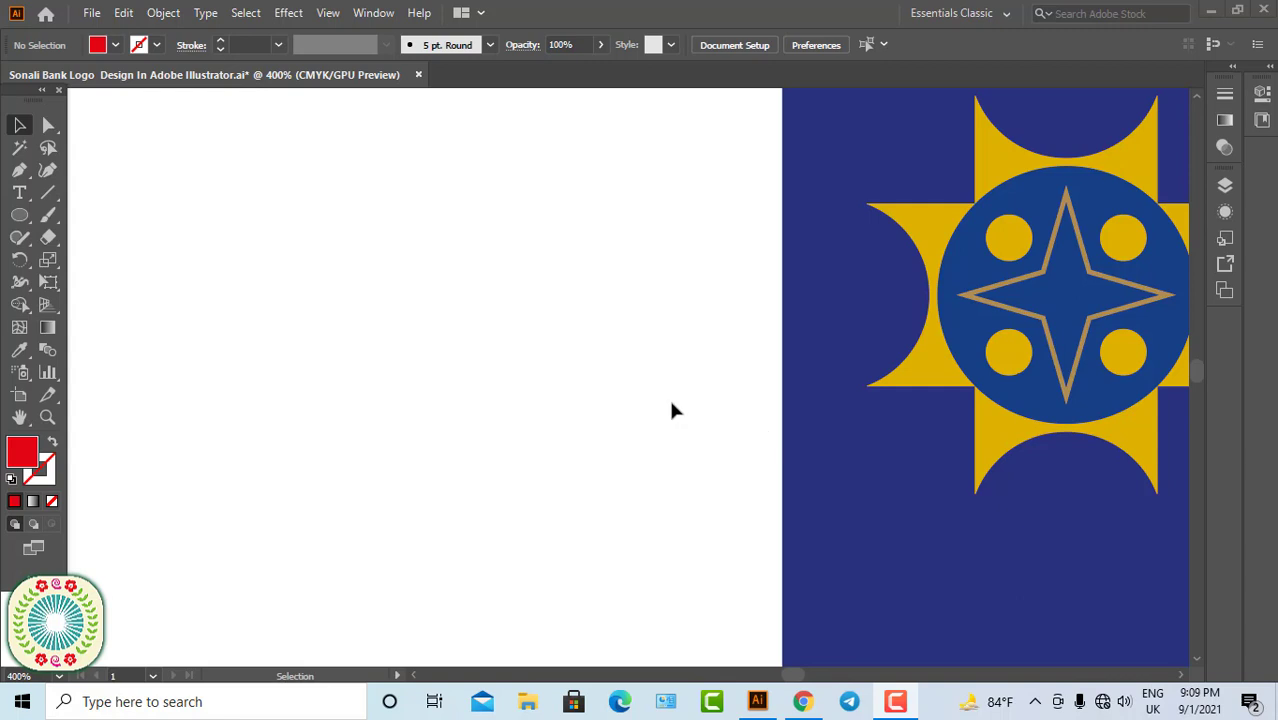
Step: Move the Sonali Bank title horizontally closer to the reference emblem
scroll(588, 392, down, 1)
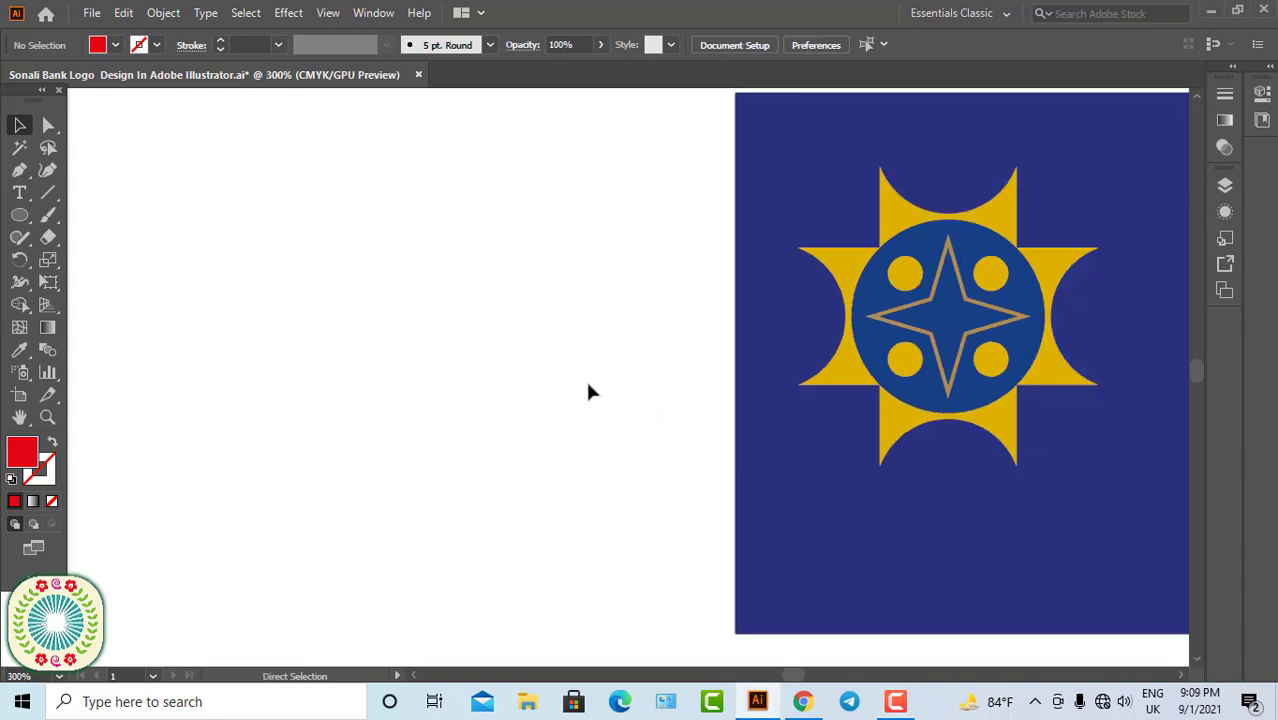
drag(860, 388, 191, 360)
drag(588, 378, 836, 357)
key(ctrl+minus)
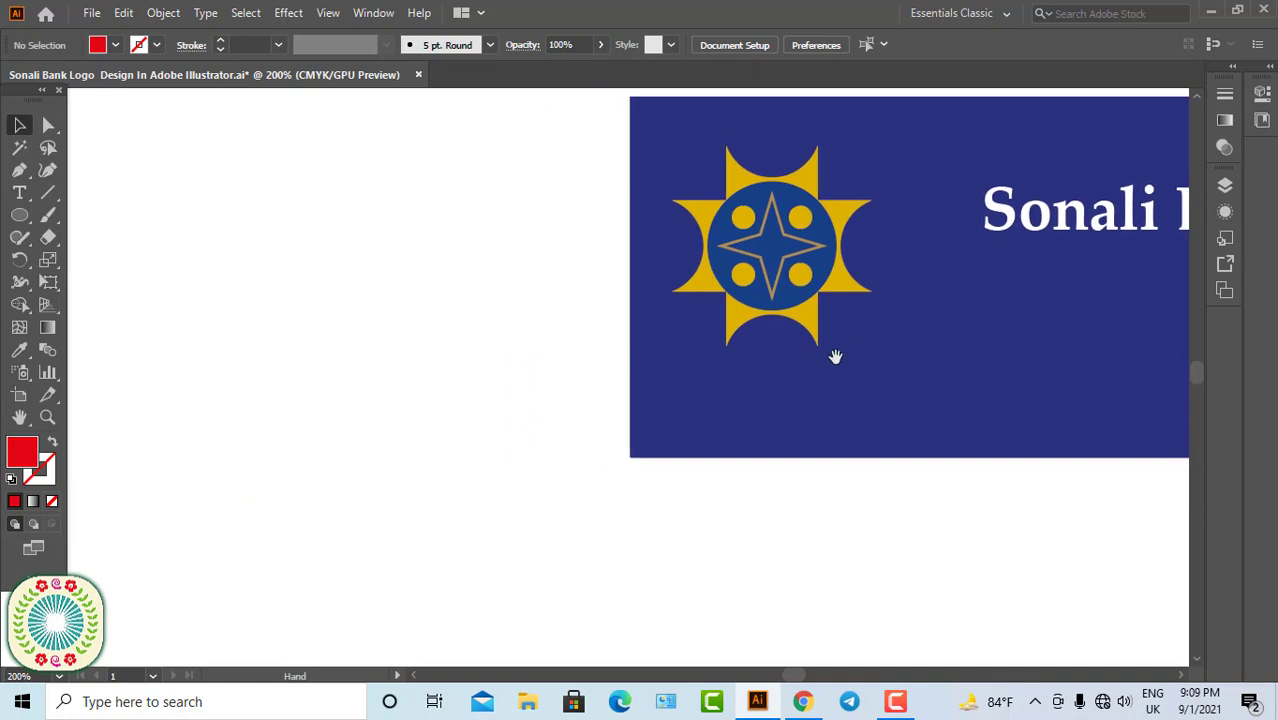
click(1000, 221)
drag(1000, 221, 942, 215)
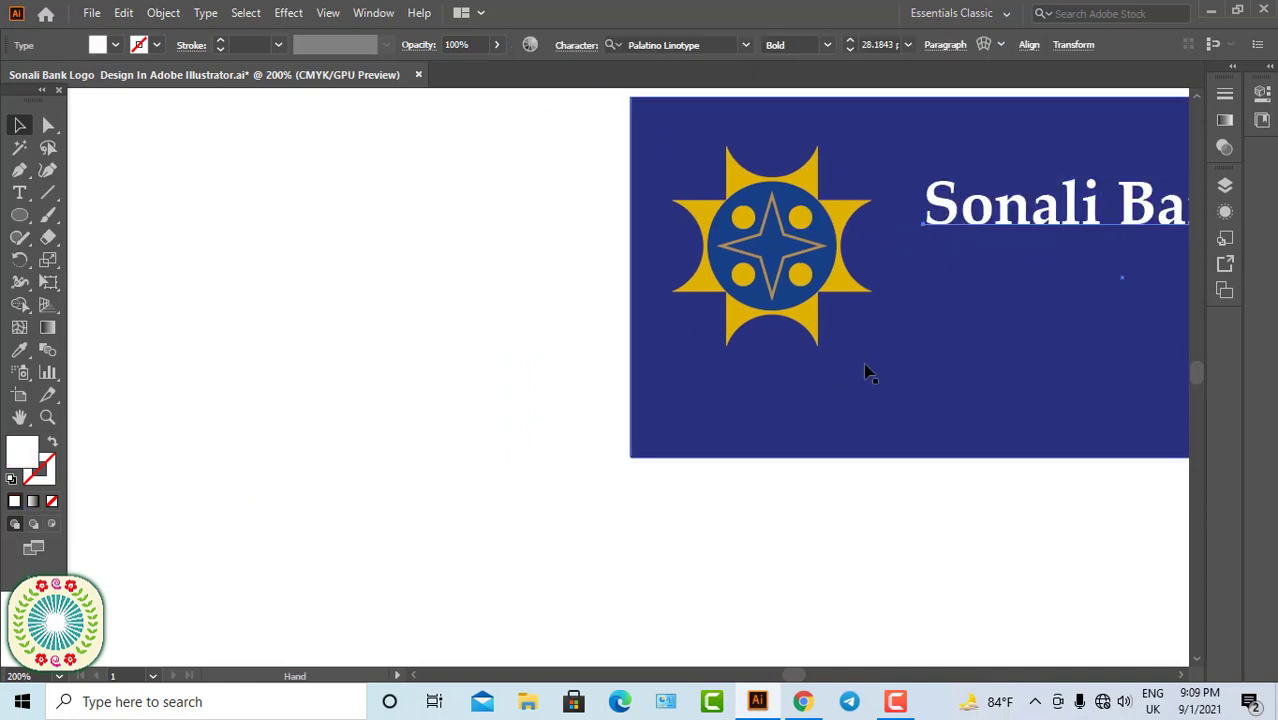
drag(864, 371, 893, 403)
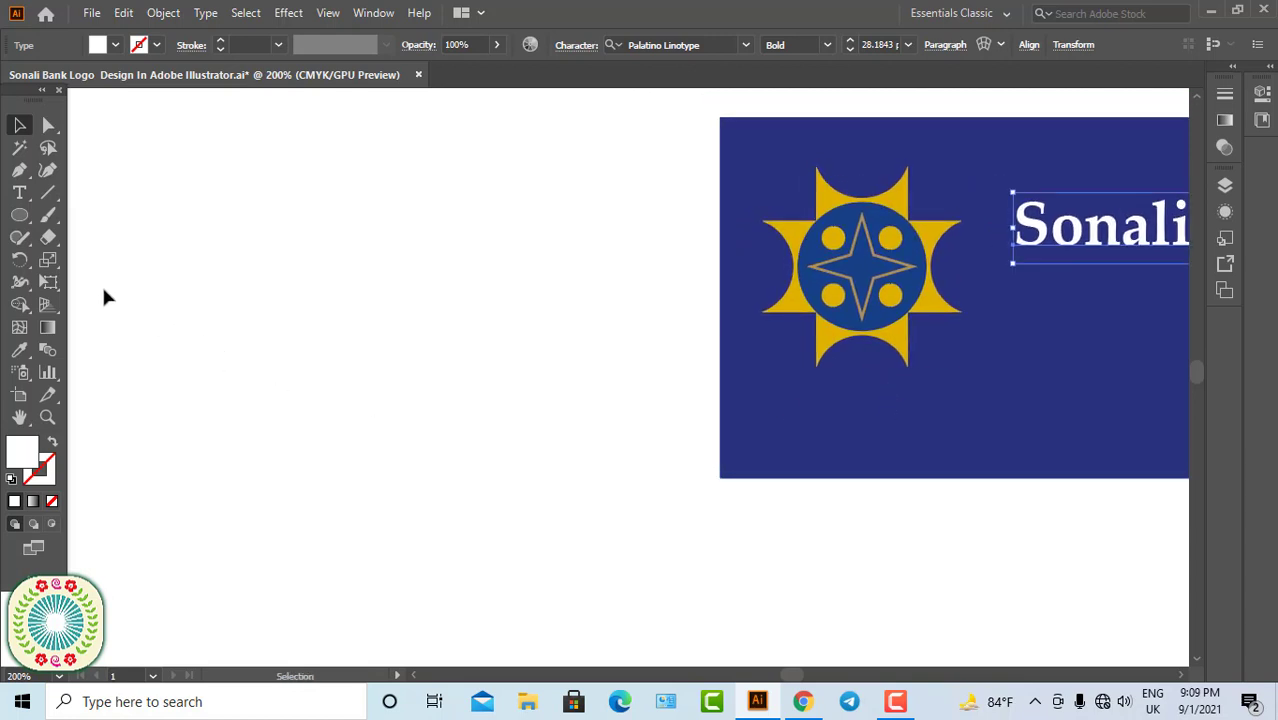
Step: Draw a 15 × 32 mm rectangle on the blank area beside the reference logo and fill it with yellow
click(21, 217)
right_click(22, 218)
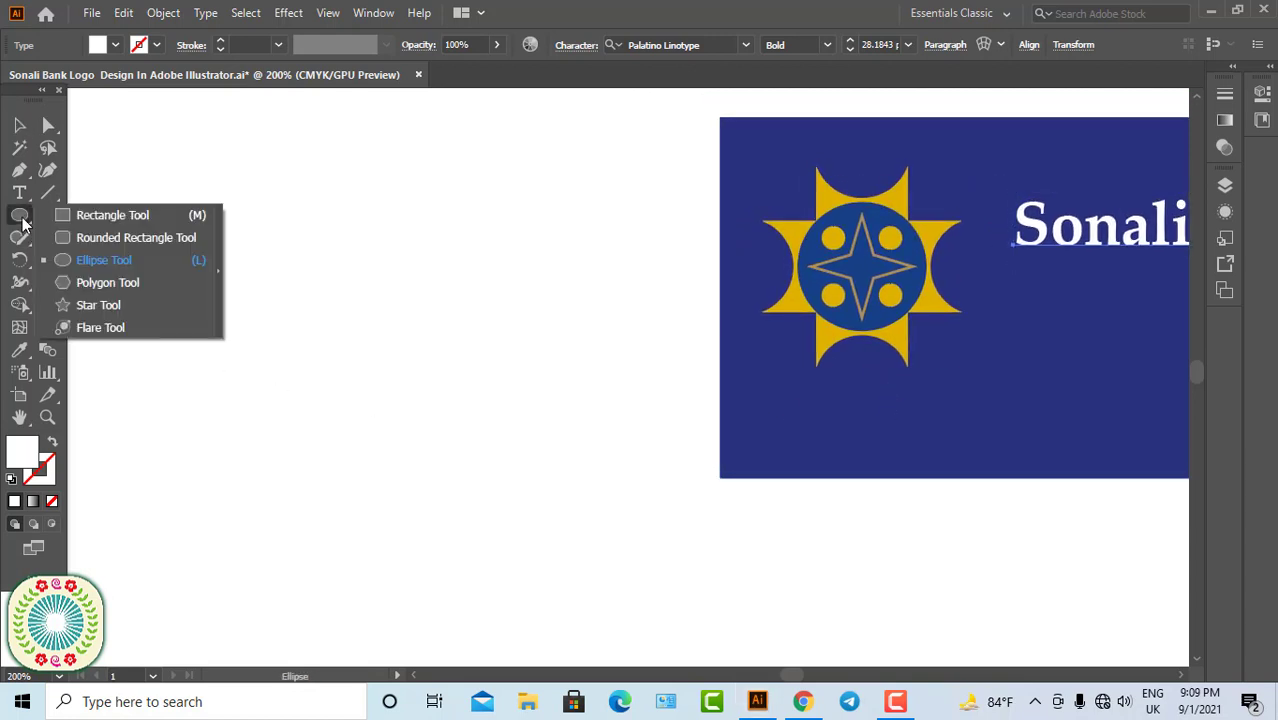
click(108, 218)
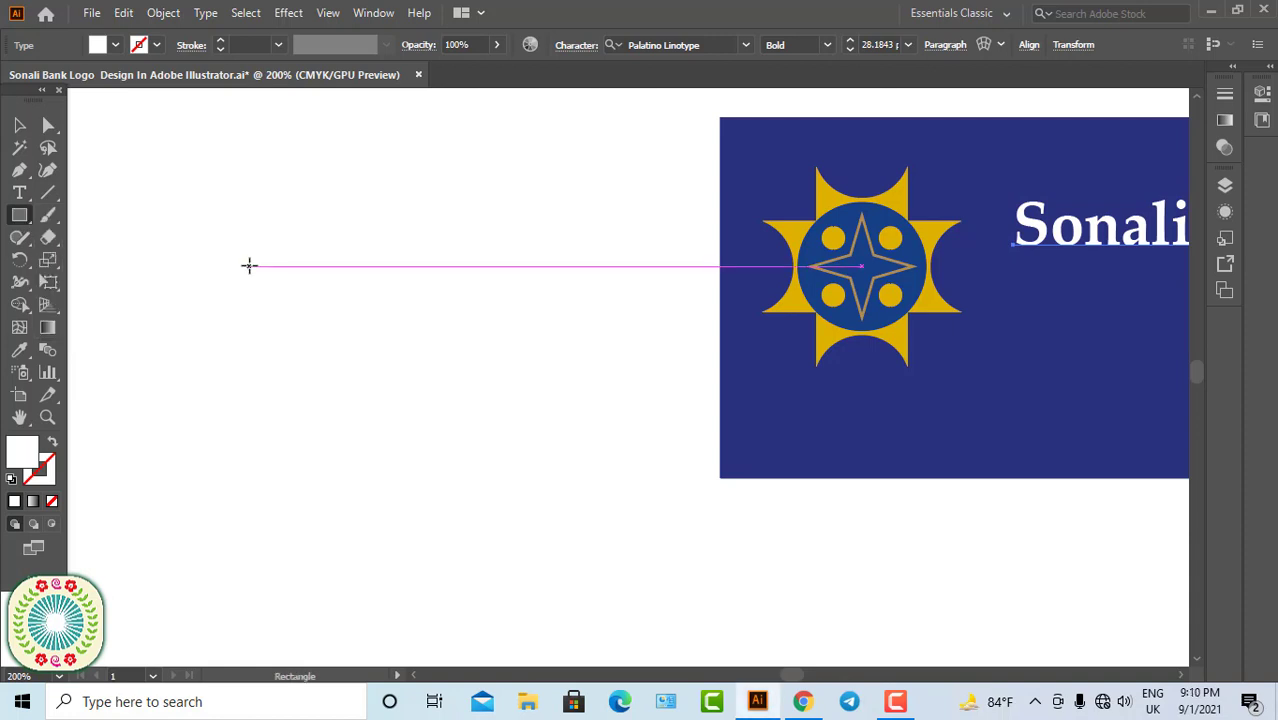
click(249, 265)
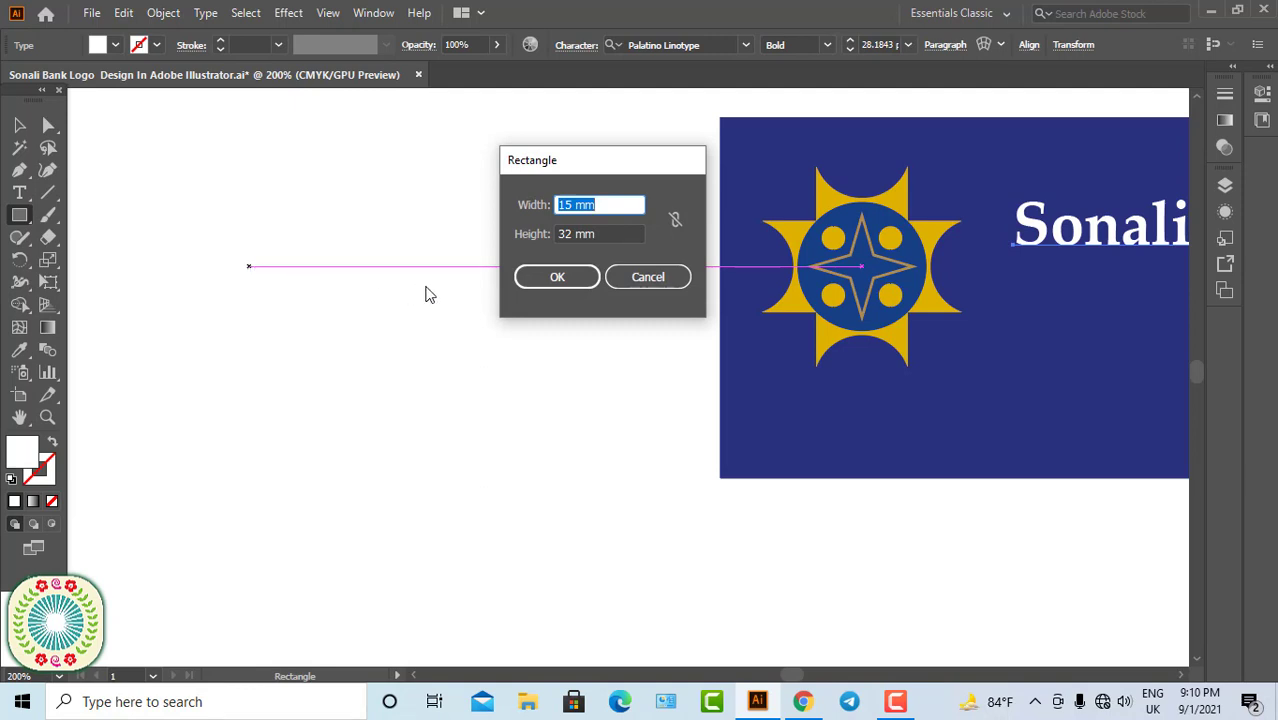
click(558, 280)
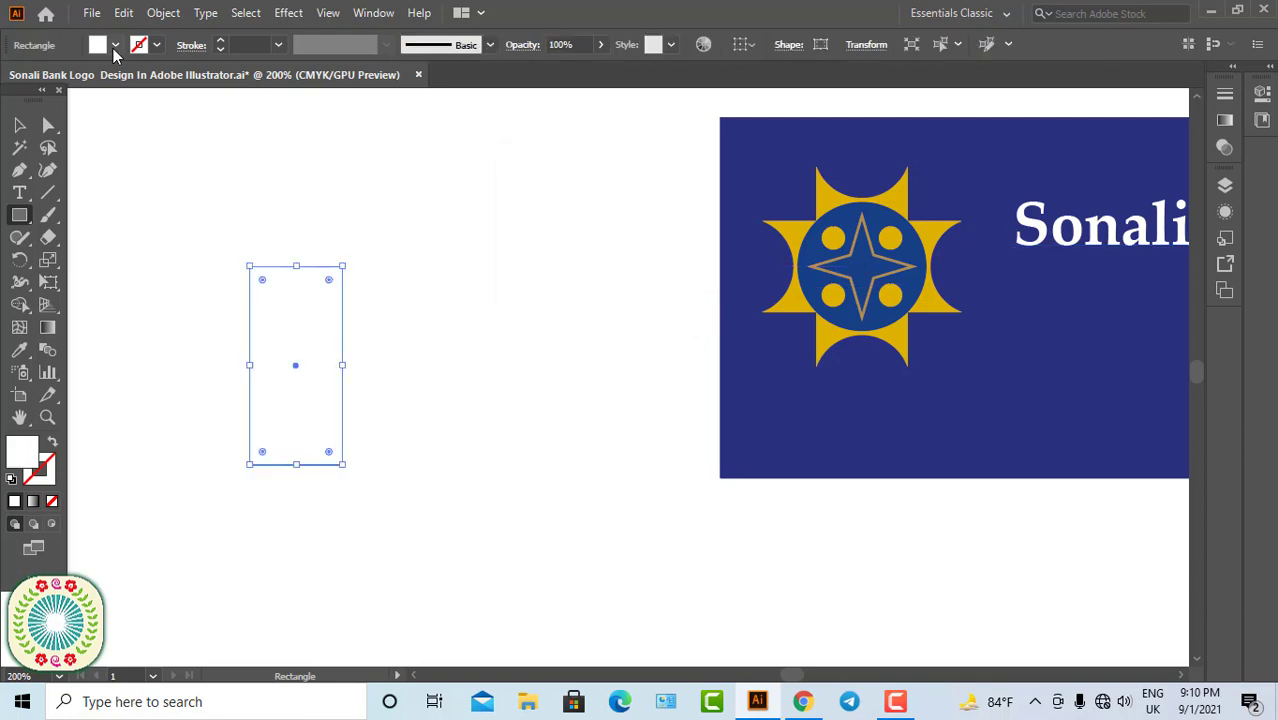
click(115, 45)
click(79, 80)
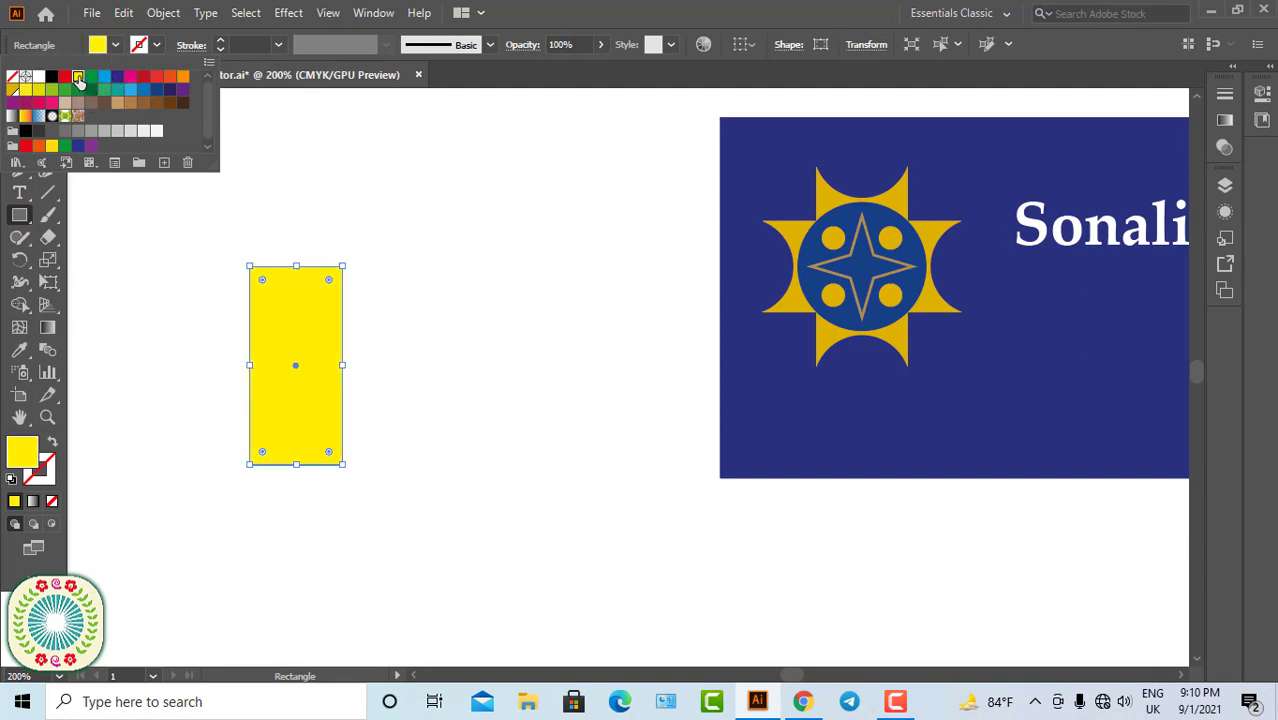
key(v)
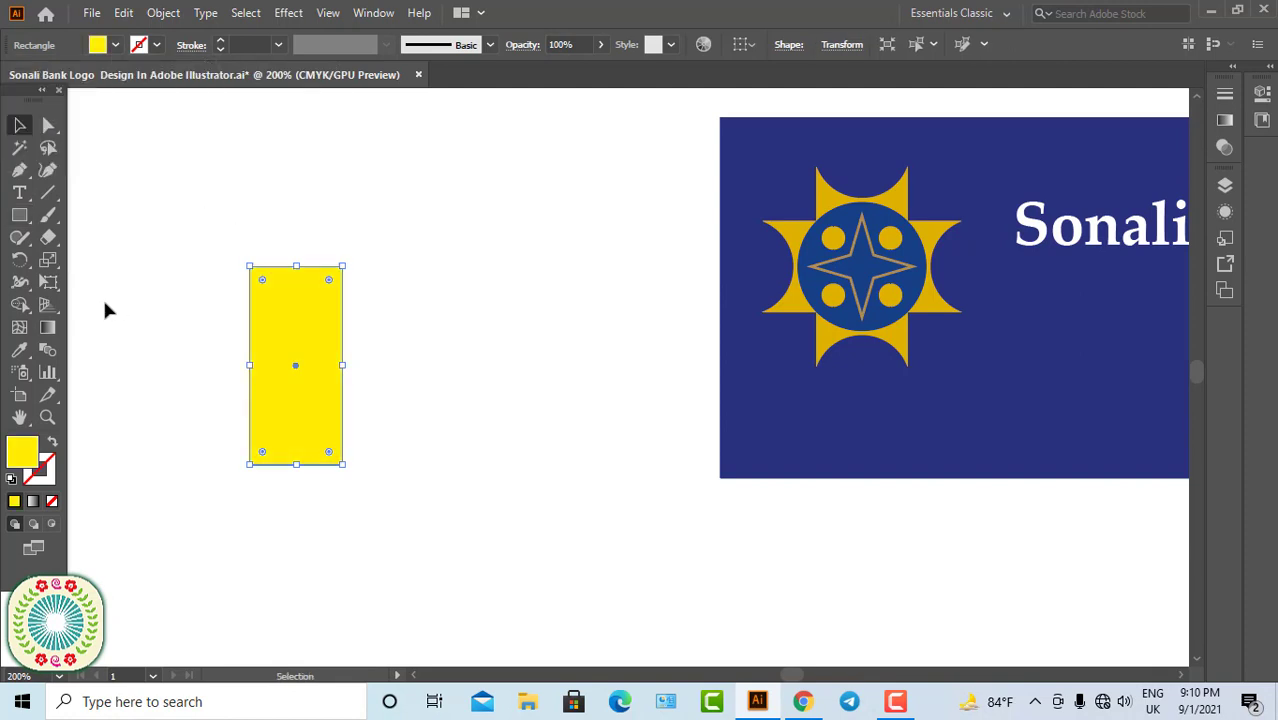
Step: Add a copy of the yellow rectangle rotated 90° about its centre to form a cross, and group both rectangles
click(18, 261)
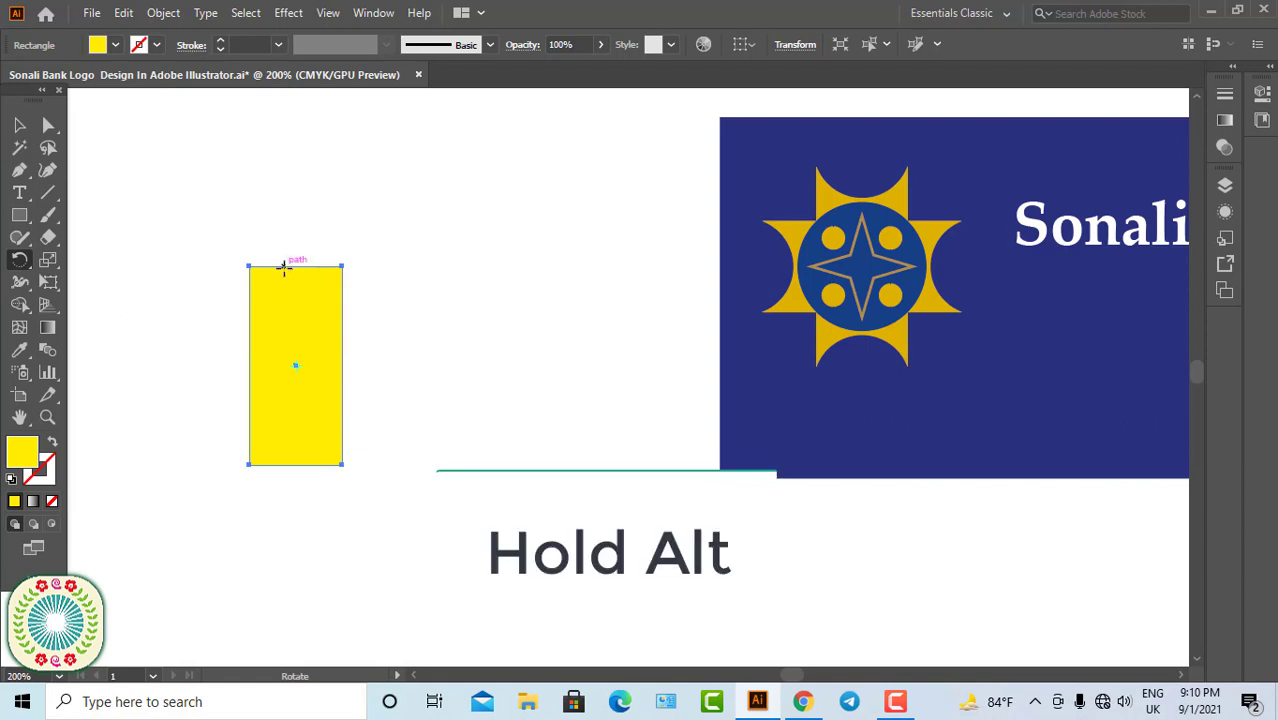
drag(284, 266, 399, 366)
key(v)
key(ctrl+a)
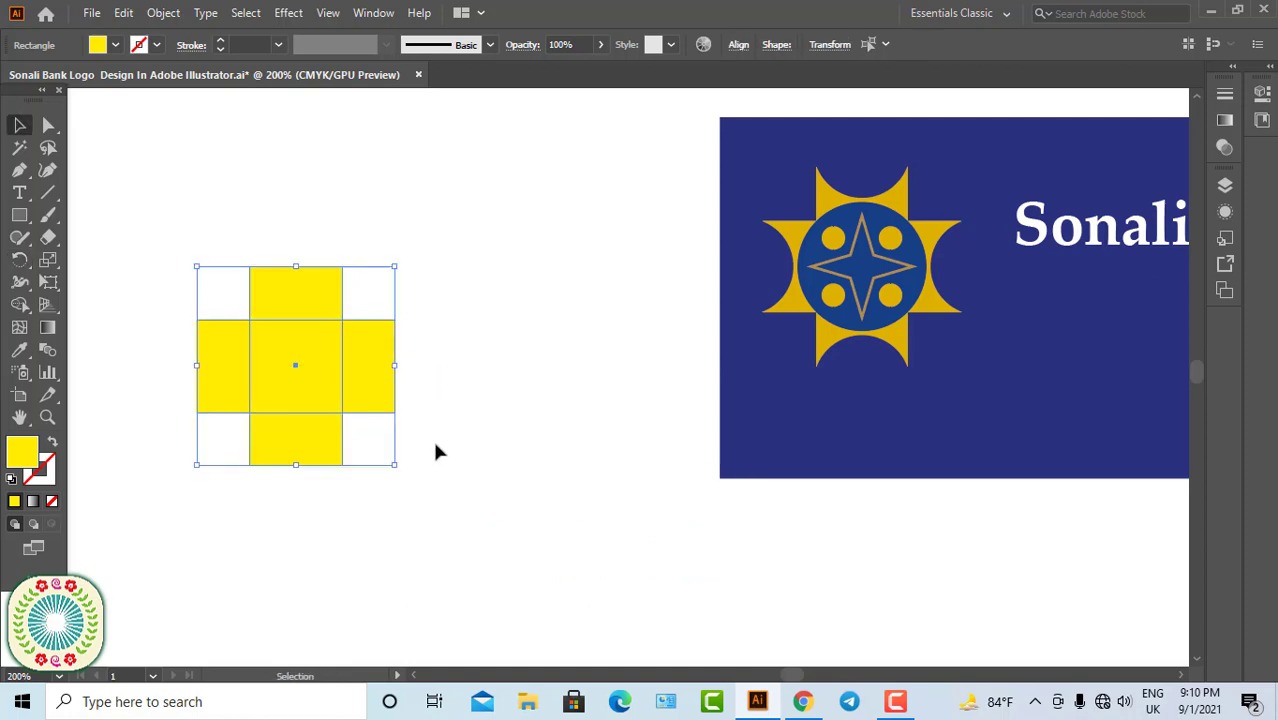
right_click(312, 379)
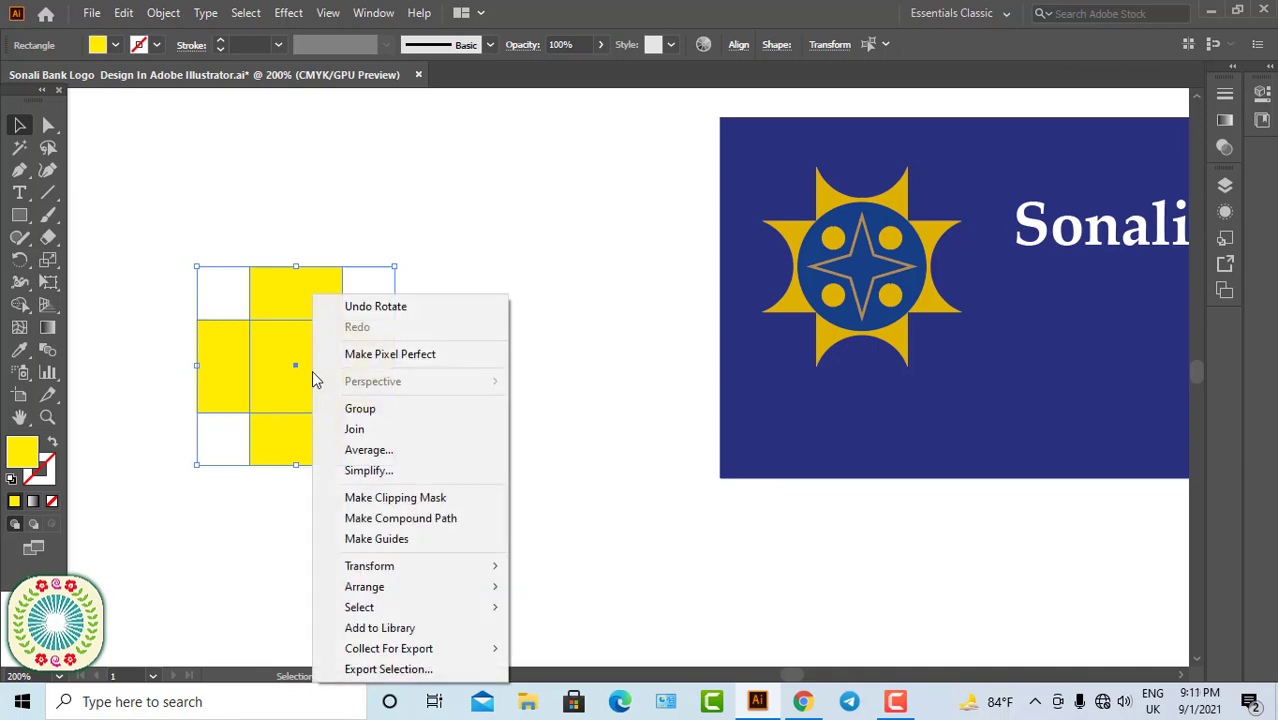
click(357, 410)
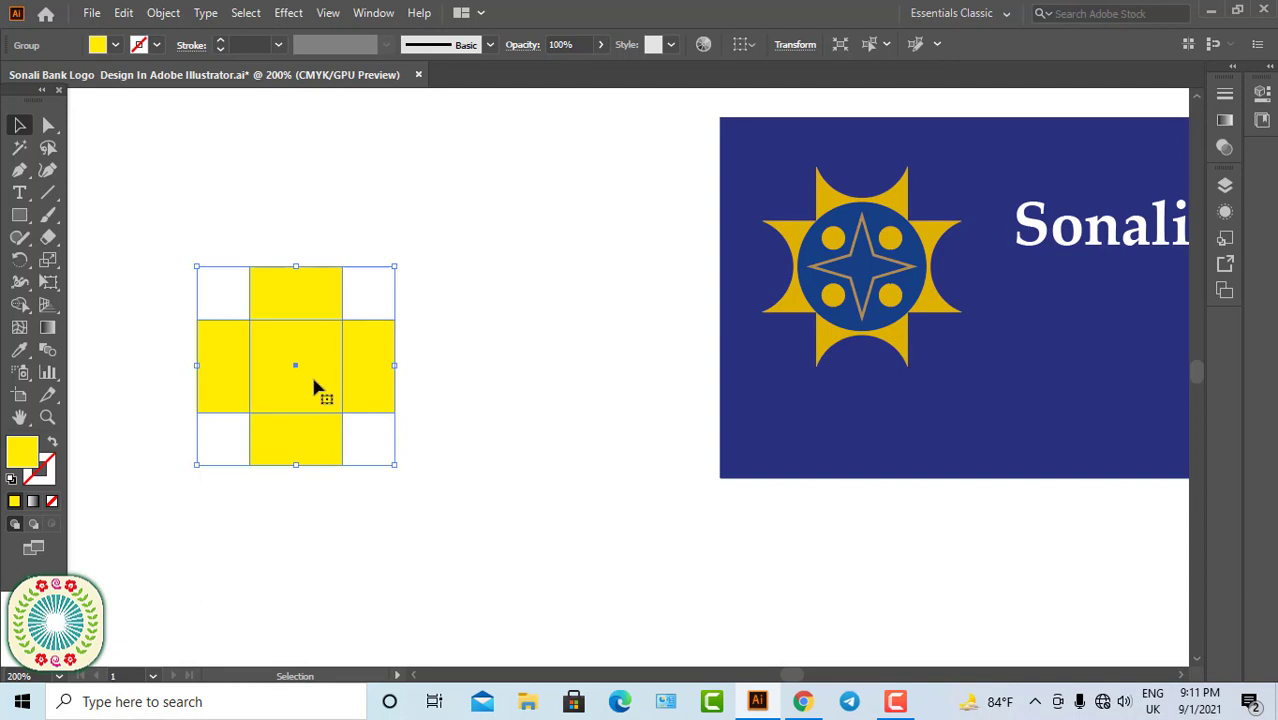
drag(314, 385, 448, 414)
click(494, 422)
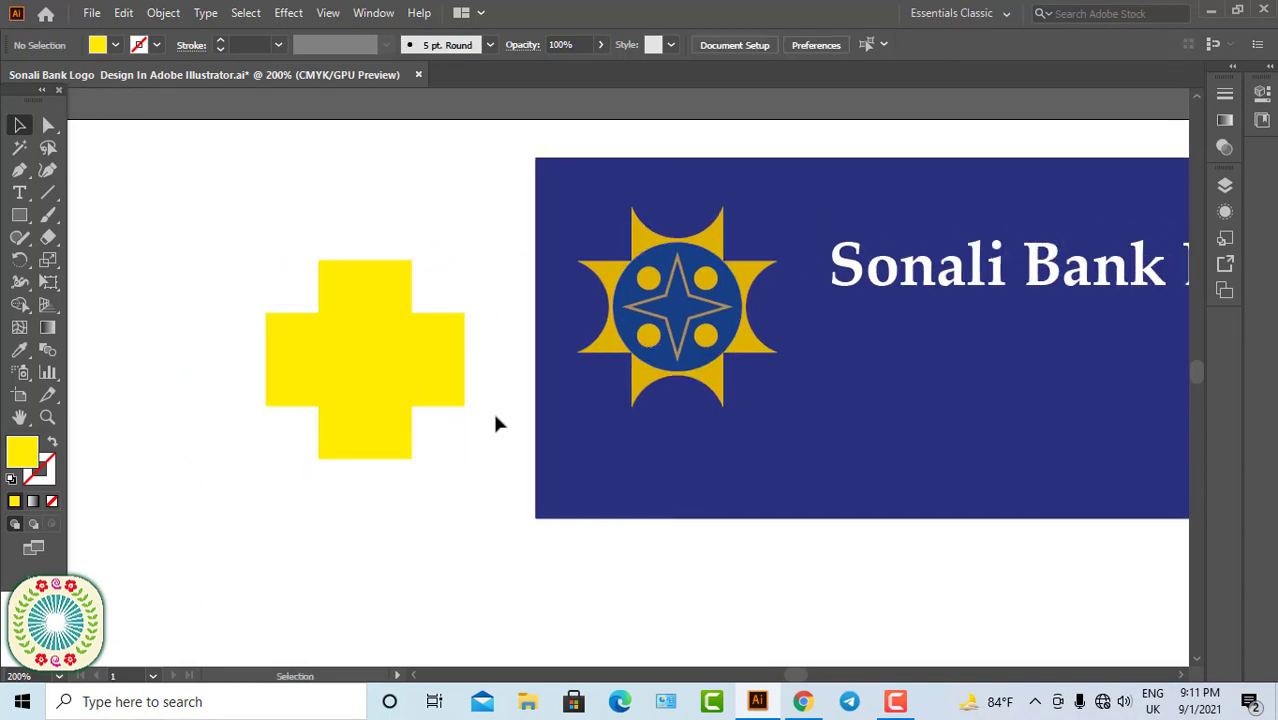
Step: Draw a perfect circle overlapping one side arm of the yellow cross and fill it with the dark blue swatch
key(ctrl+plus)
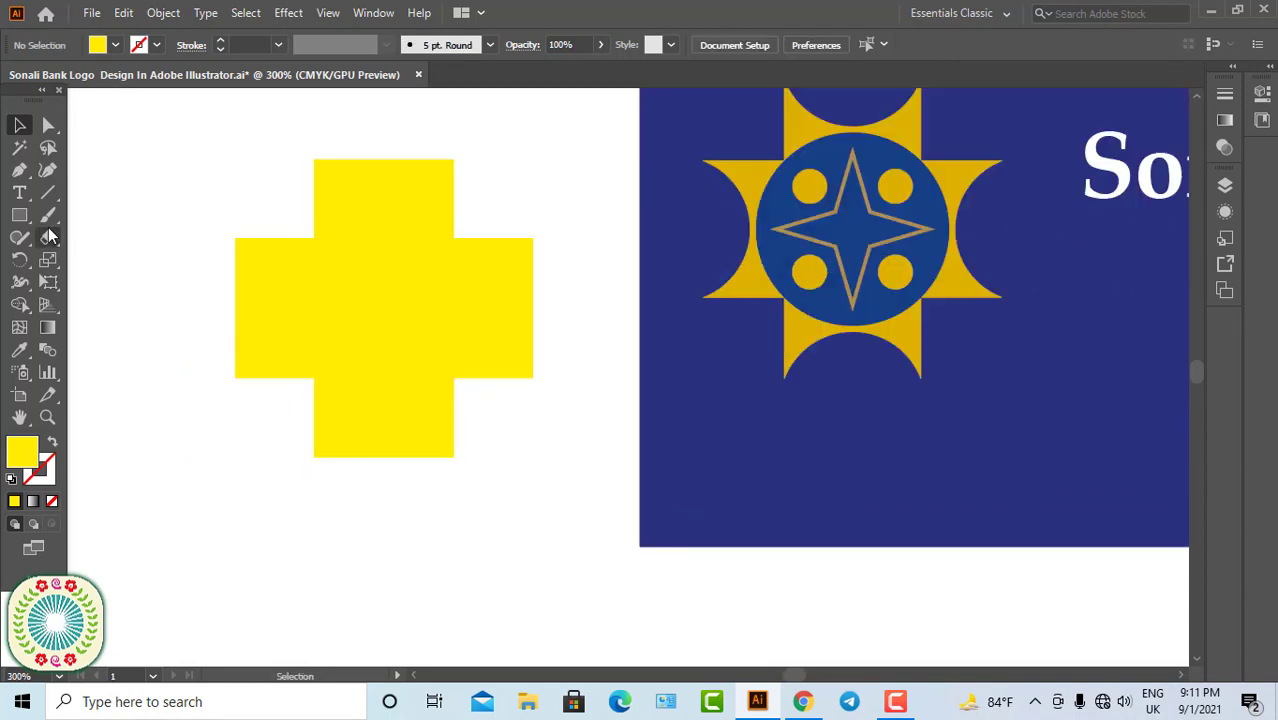
drag(19, 214, 80, 257)
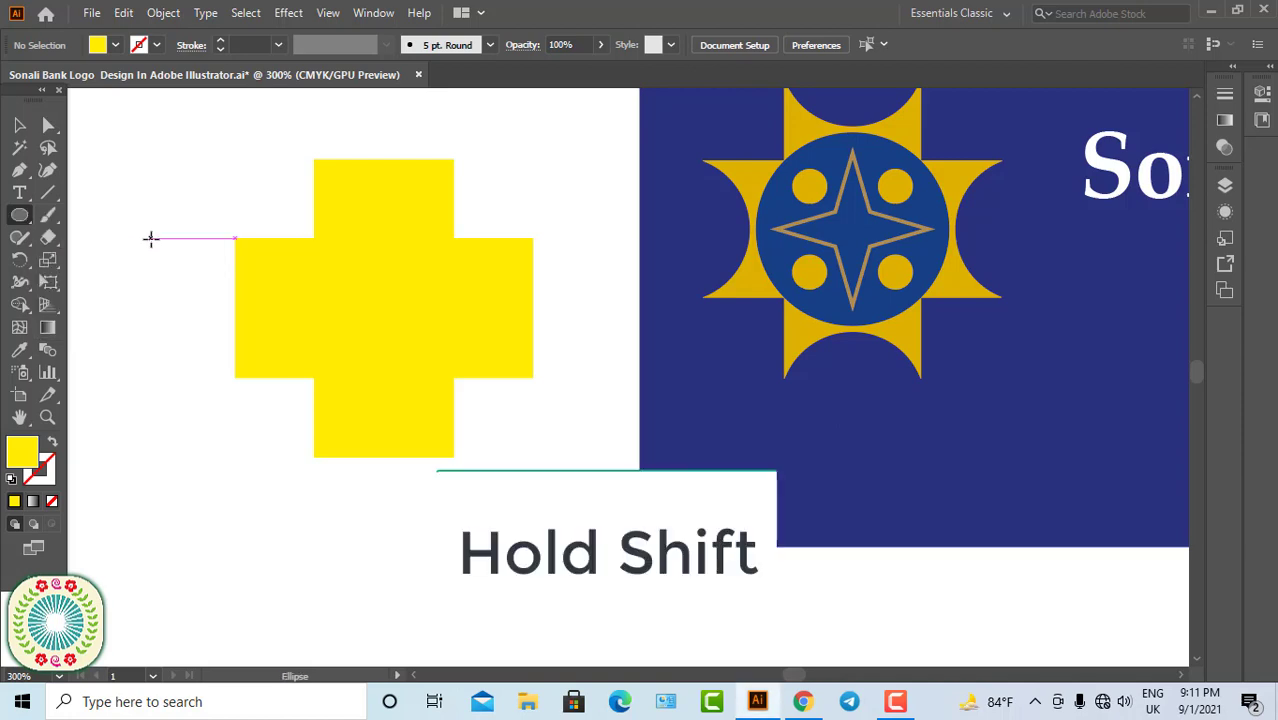
drag(151, 239, 308, 387)
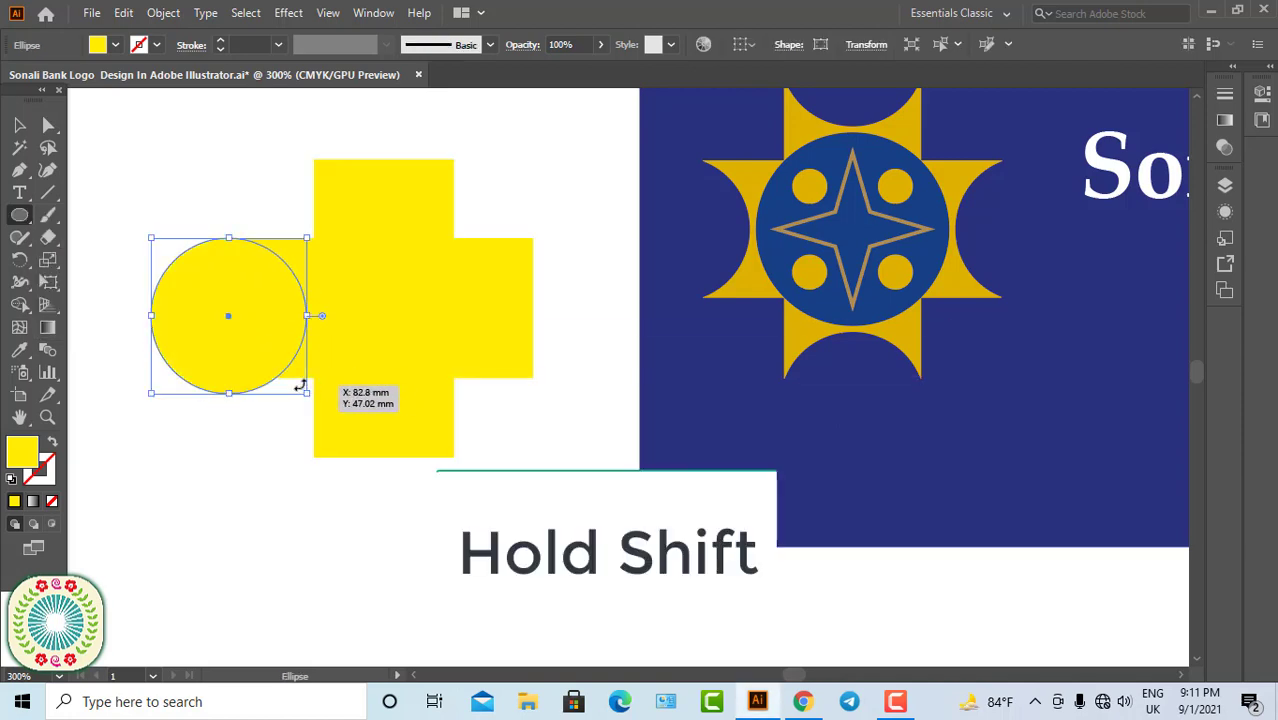
click(116, 45)
click(157, 90)
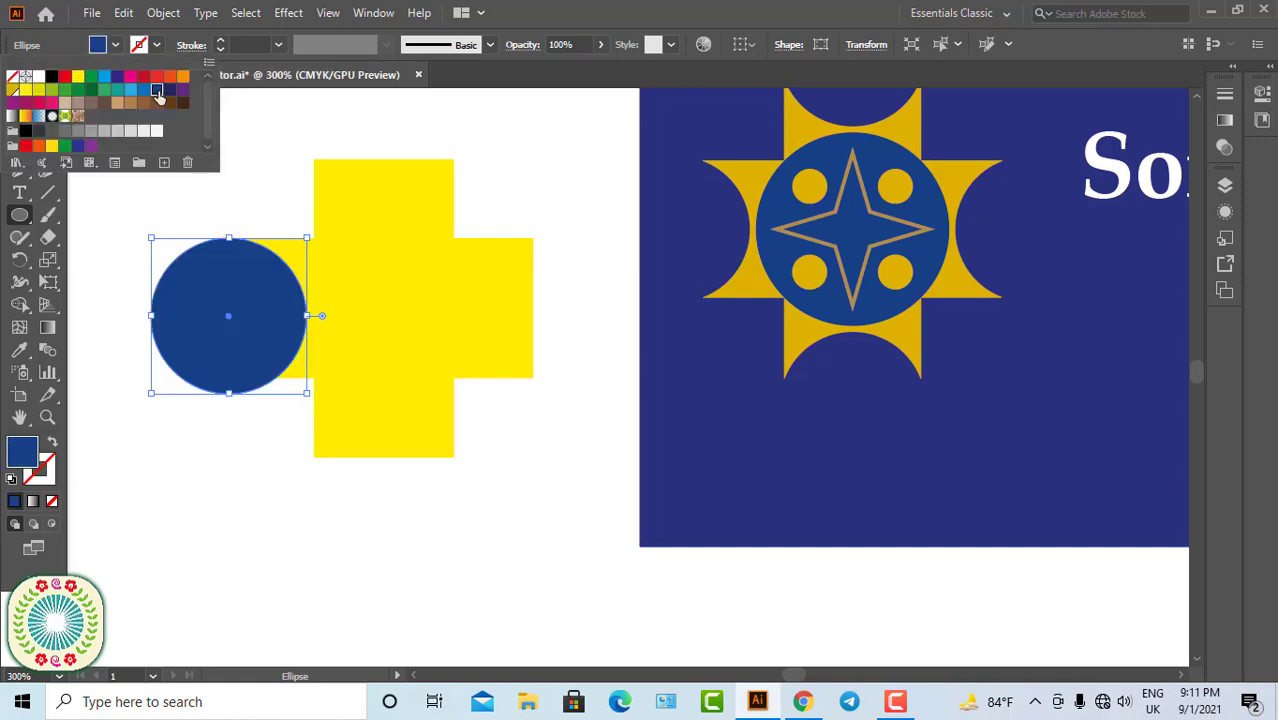
Step: Set the dark blue swatch's magenta to 80% with the preview turned on
double_click(157, 91)
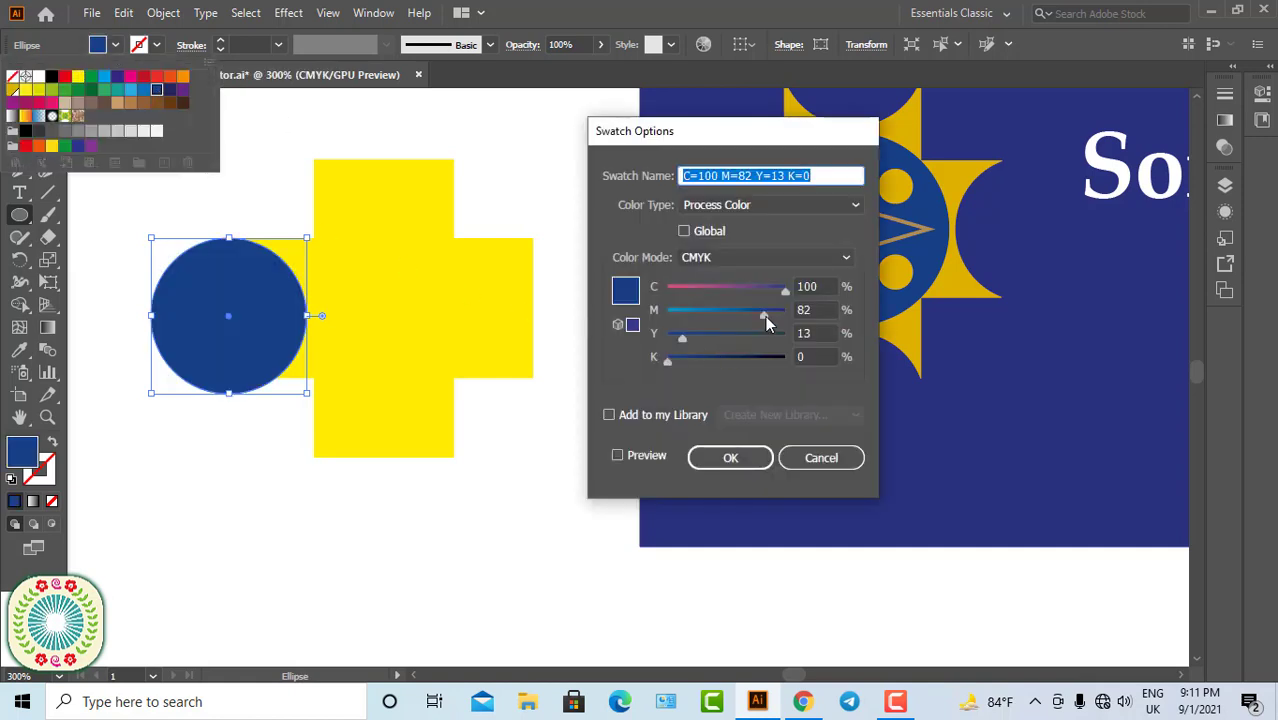
click(617, 455)
drag(765, 318, 763, 320)
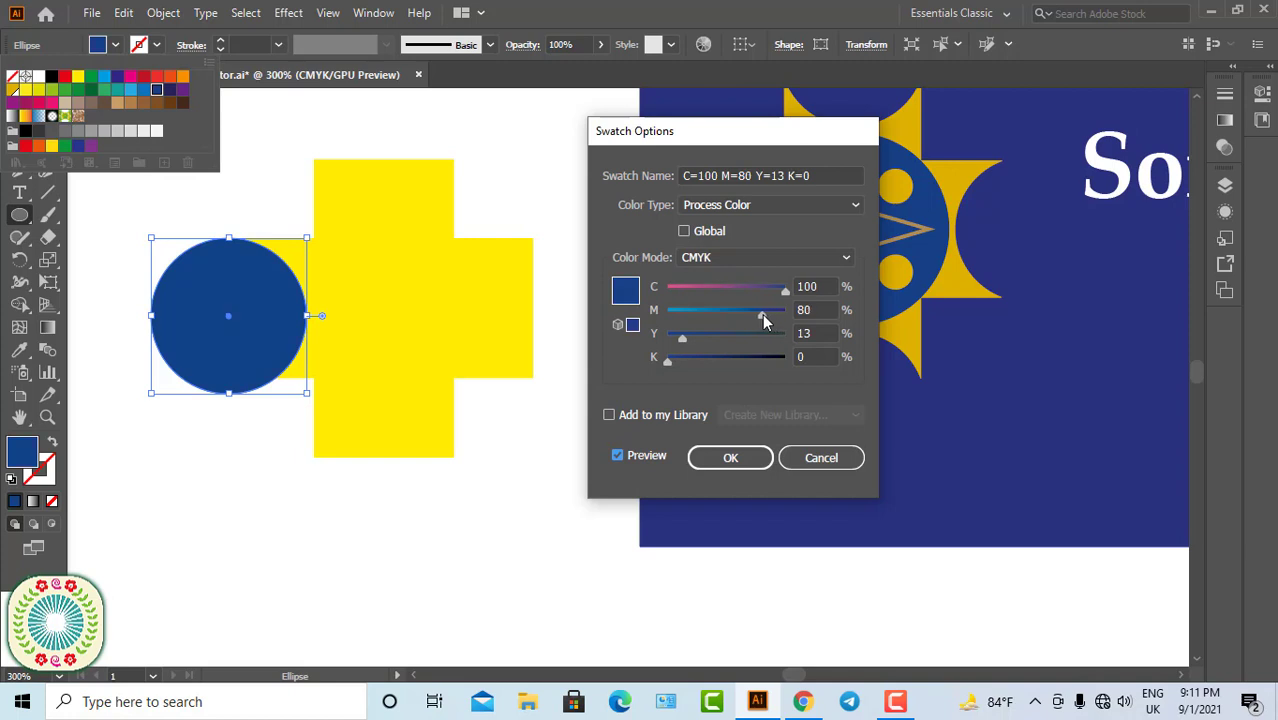
key(Return)
Step: Align the blue circle and the yellow cross on their horizontal and vertical centres
key(v)
drag(128, 157, 535, 442)
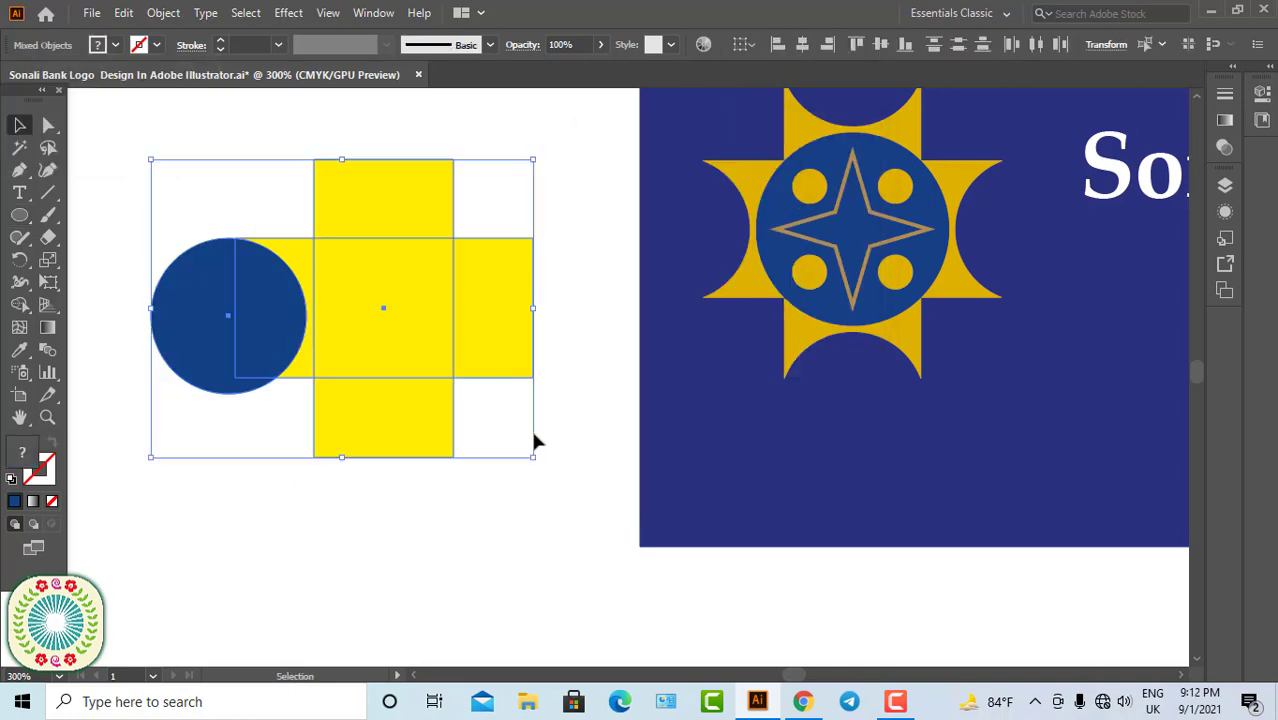
click(802, 45)
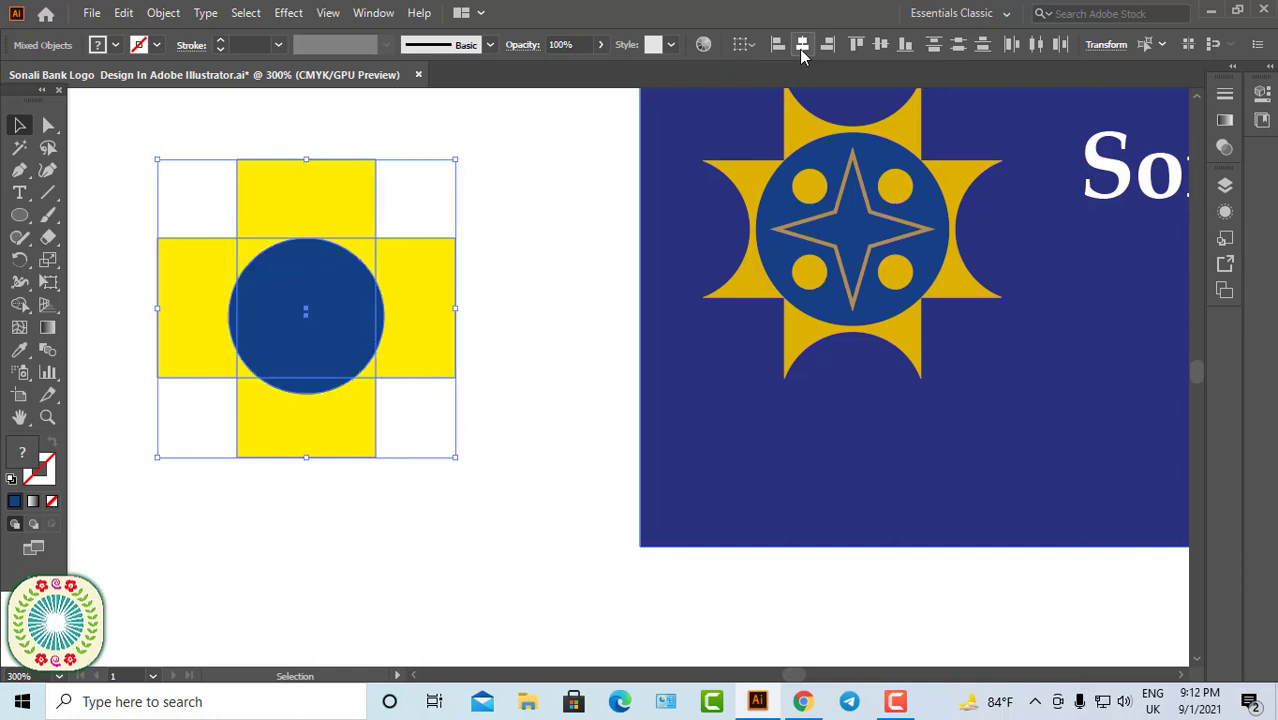
click(881, 45)
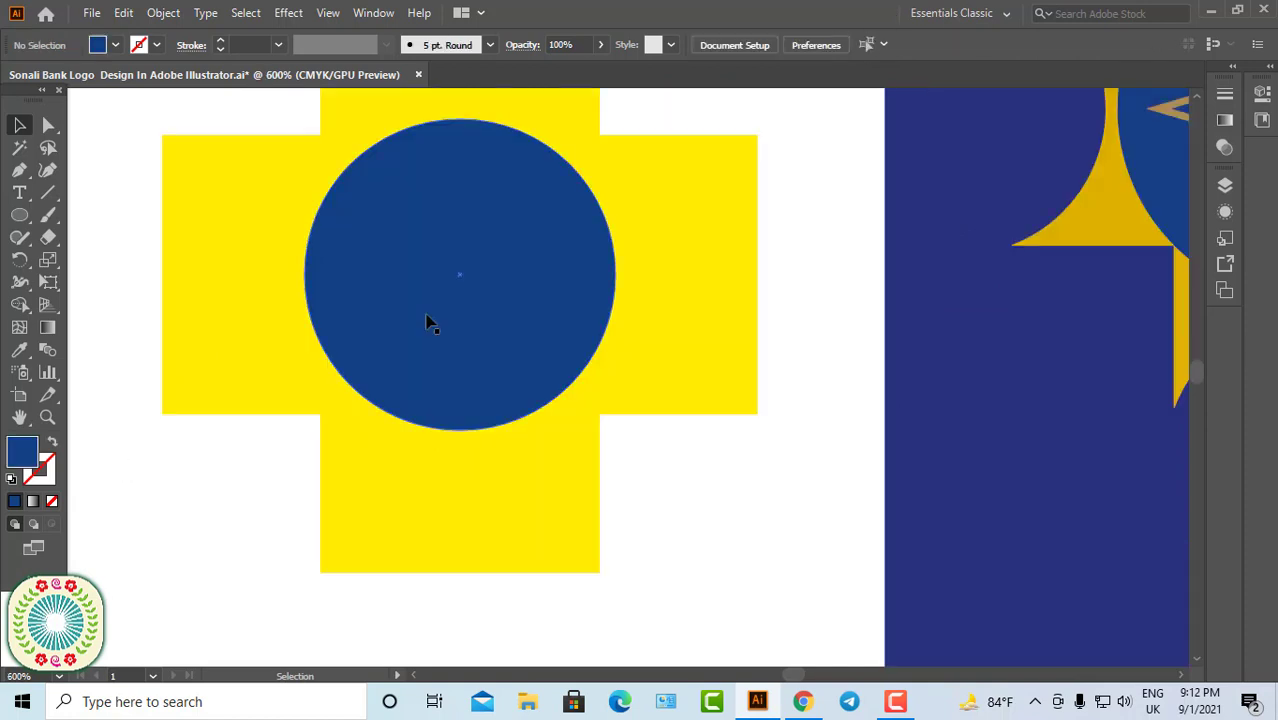
Step: Enlarge the blue circle from its centre until its edge meets the inner corners of the cross
click(428, 322)
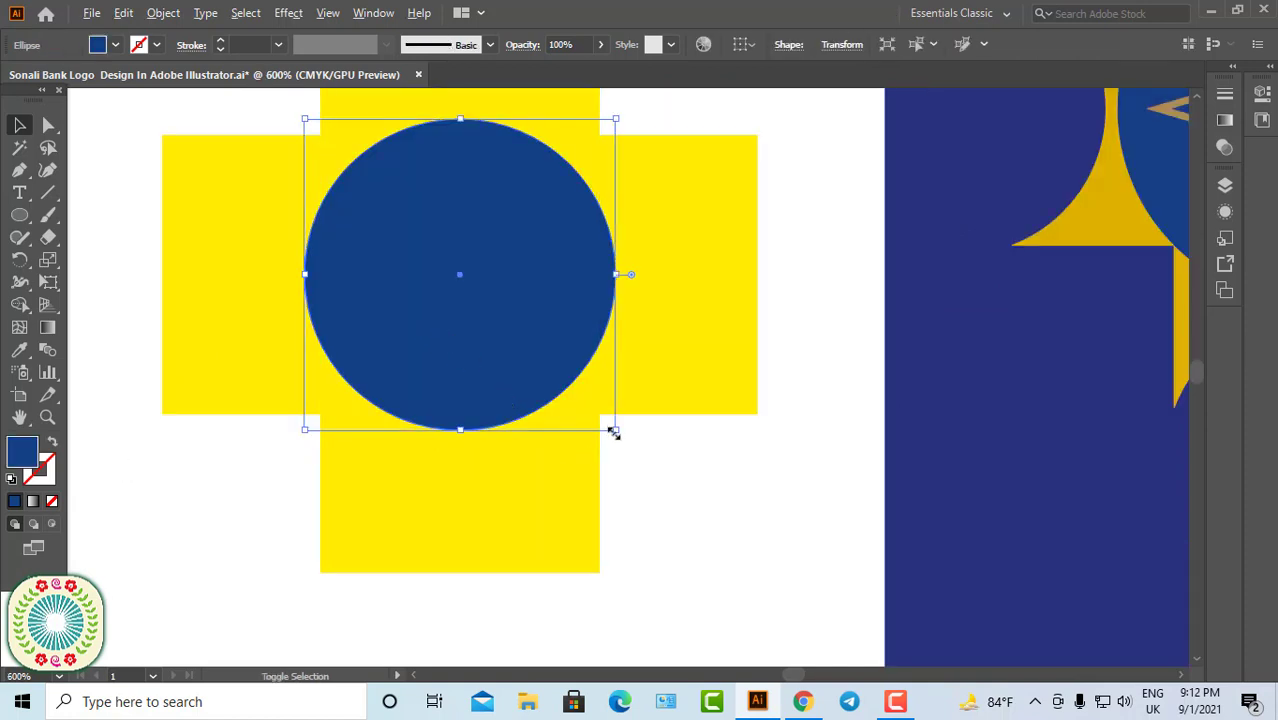
drag(615, 429, 791, 470)
ctrl+click(691, 449)
drag(671, 364, 776, 359)
ctrl+click(576, 298)
drag(789, 526, 817, 534)
Step: Duplicate the blue circle and place the copy over the end of the cross's upper arm
key(ctrl+minus)
key(ctrl+minus)
key(ctrl+minus)
drag(645, 457, 286, 306)
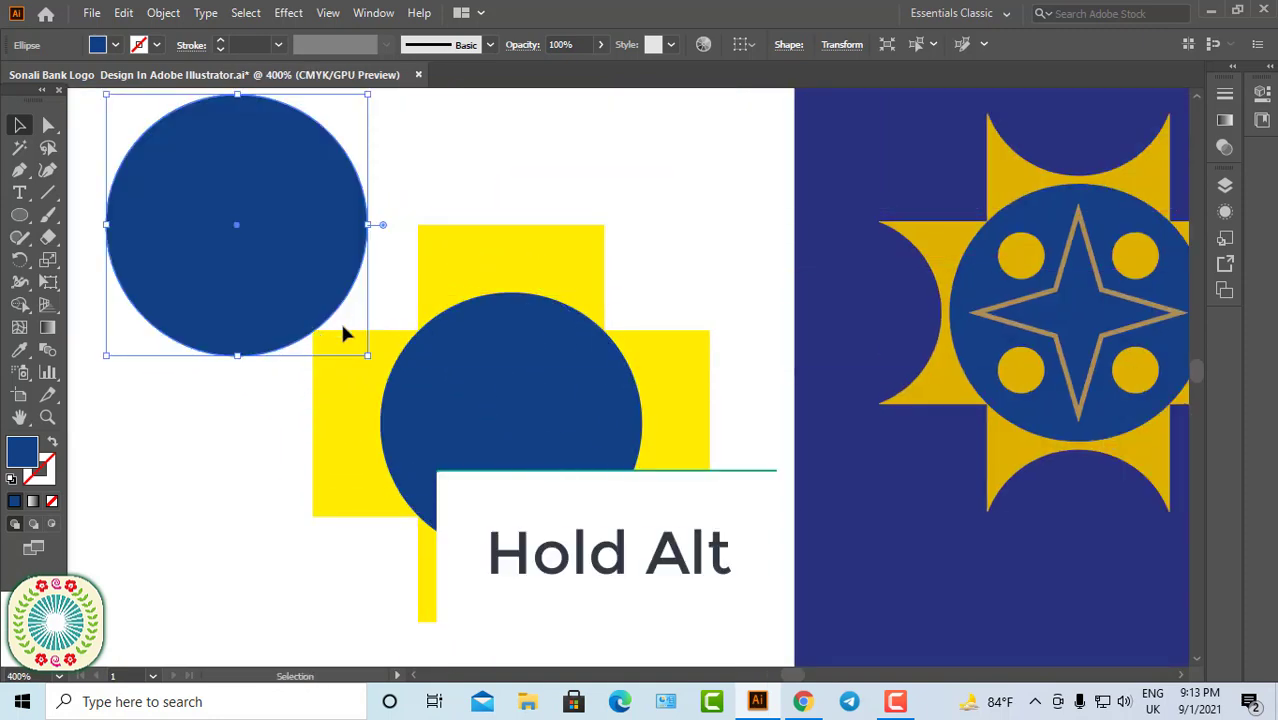
drag(288, 278, 537, 190)
Step: Shrink the upper blue circle proportionally from its centre and lower it over the upper arm of the cross
key(ctrl+=)
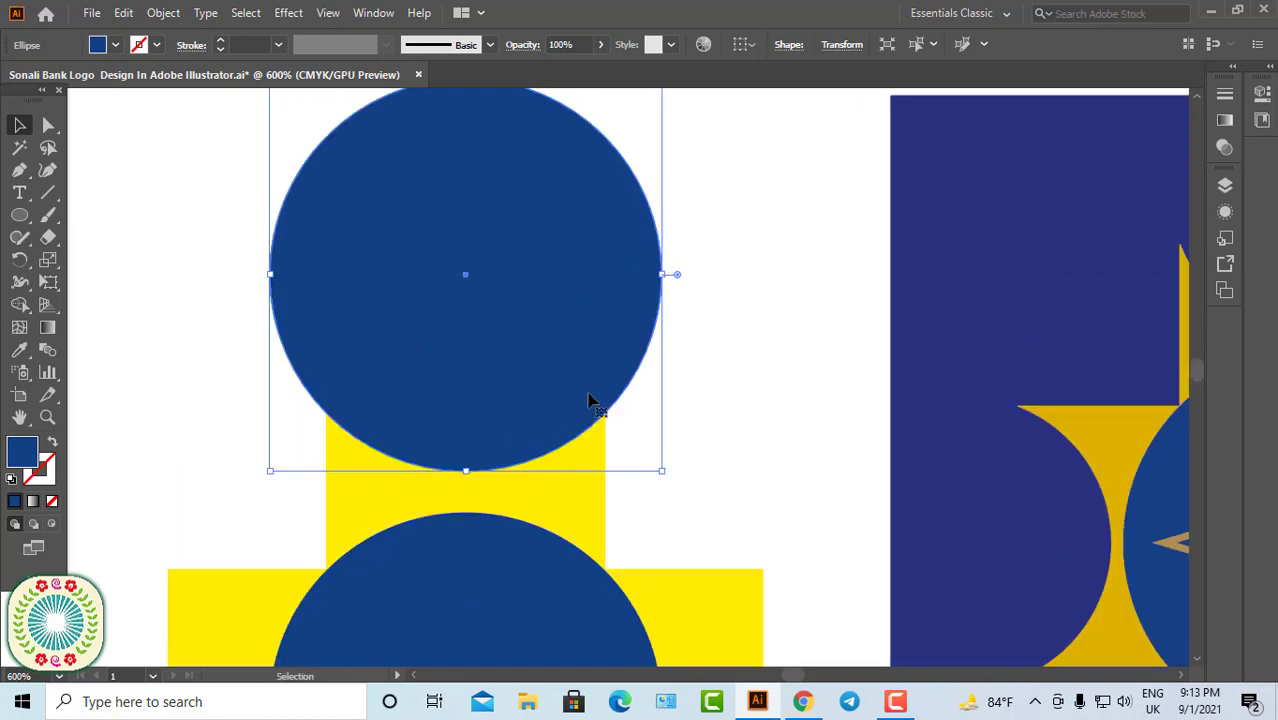
drag(662, 471, 645, 454)
drag(530, 404, 530, 423)
drag(698, 441, 639, 466)
click(628, 382)
drag(487, 382, 487, 393)
click(239, 305)
drag(239, 305, 631, 468)
click(686, 443)
click(532, 393)
drag(478, 383, 478, 399)
click(690, 438)
key(ctrl+minus)
key(ctrl+minus)
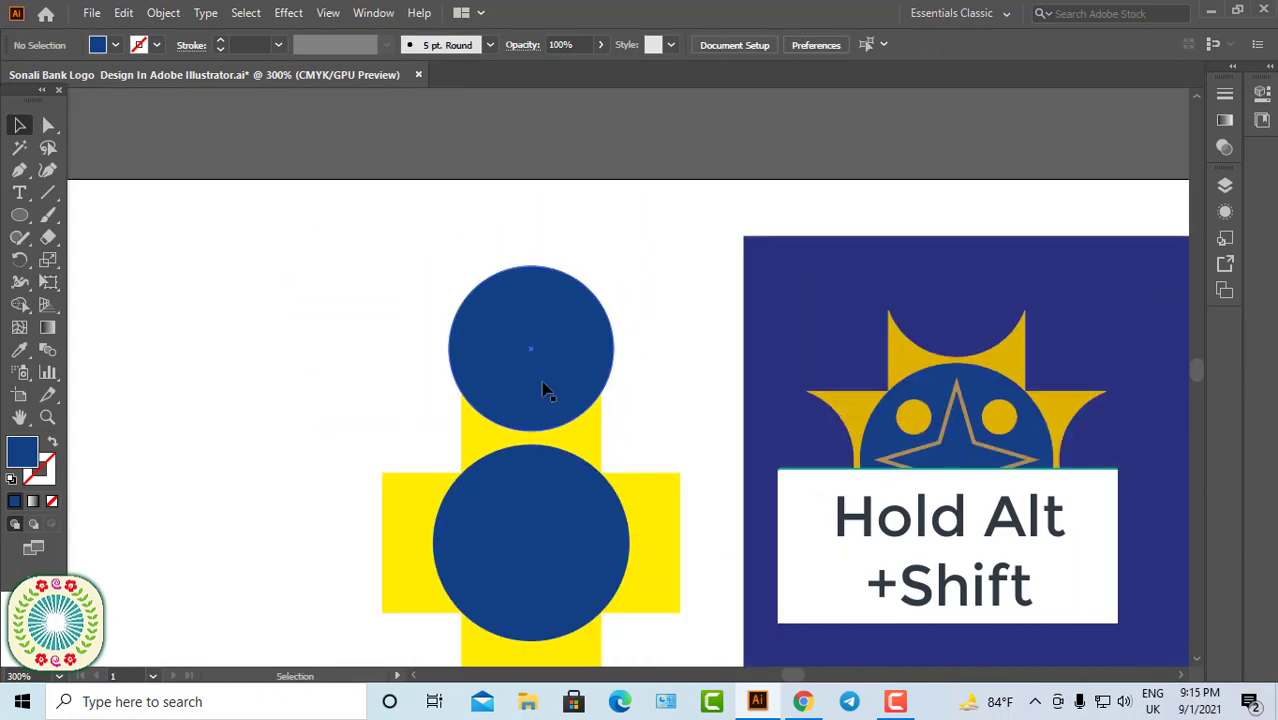
Step: Reduce the upper blue circle slightly more and nudge it down to narrow its gap to the large circle
scroll(566, 451, up, 3)
click(558, 345)
drag(690, 395, 685, 389)
drag(514, 313, 514, 324)
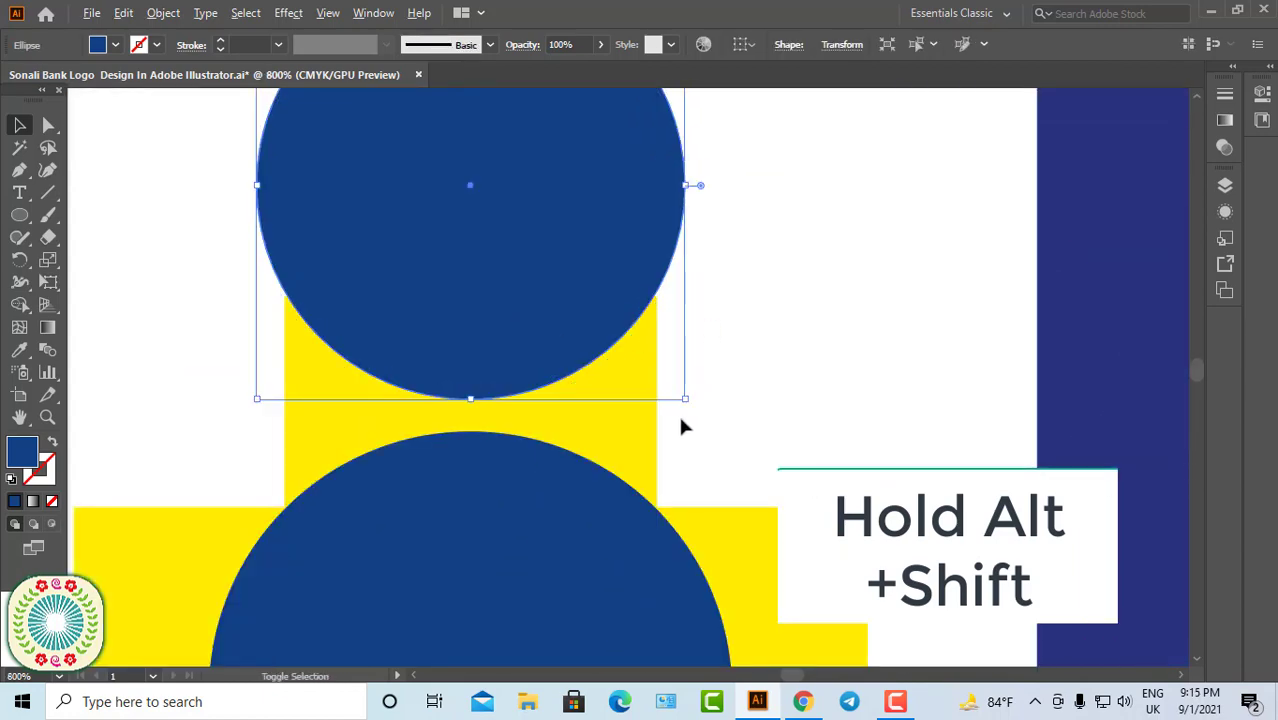
scroll(681, 419, down, 1)
scroll(670, 415, up, 1)
drag(612, 394, 603, 386)
drag(437, 286, 437, 304)
Step: Fine-tune the upper circle's size and position so its edge cuts close to the end corners of the cross's upper arm
shift+click(558, 354)
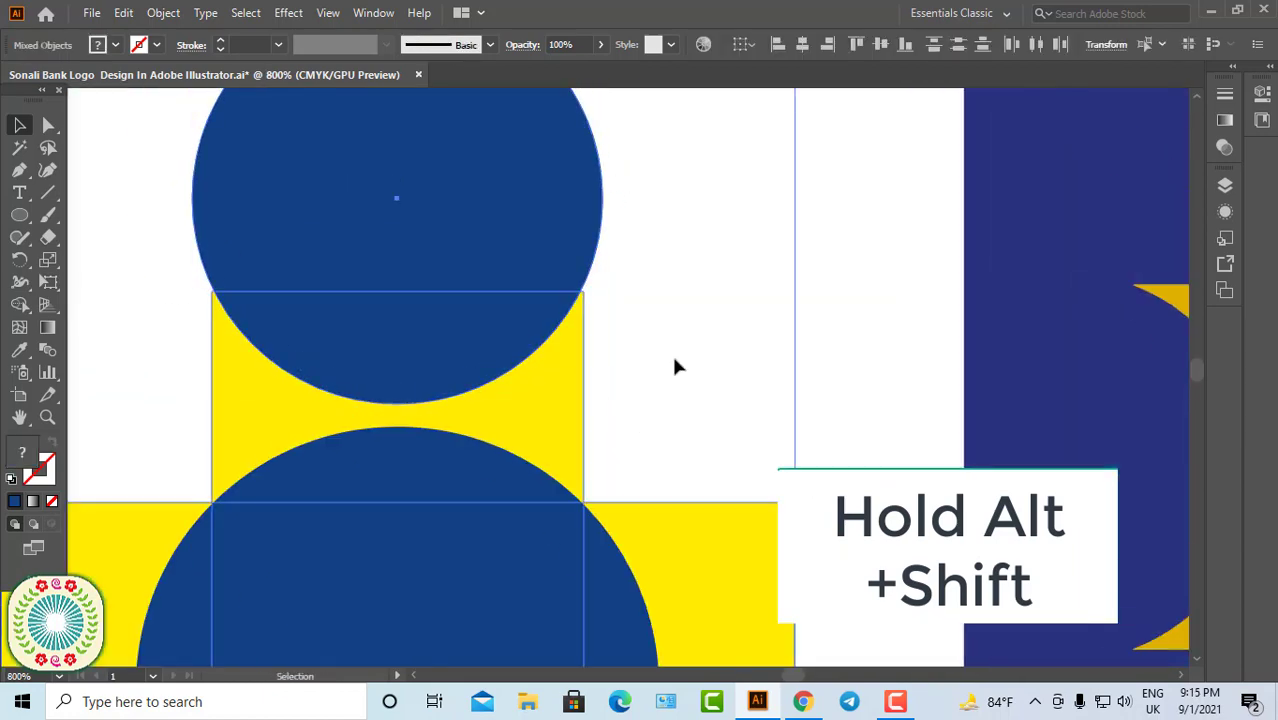
click(640, 355)
click(485, 240)
drag(604, 403, 610, 410)
ctrl+click(525, 362)
shift+click(640, 375)
click(1067, 377)
key(ctrl+minus)
key(ctrl+minus)
key(ctrl+minus)
key(ctrl+minus)
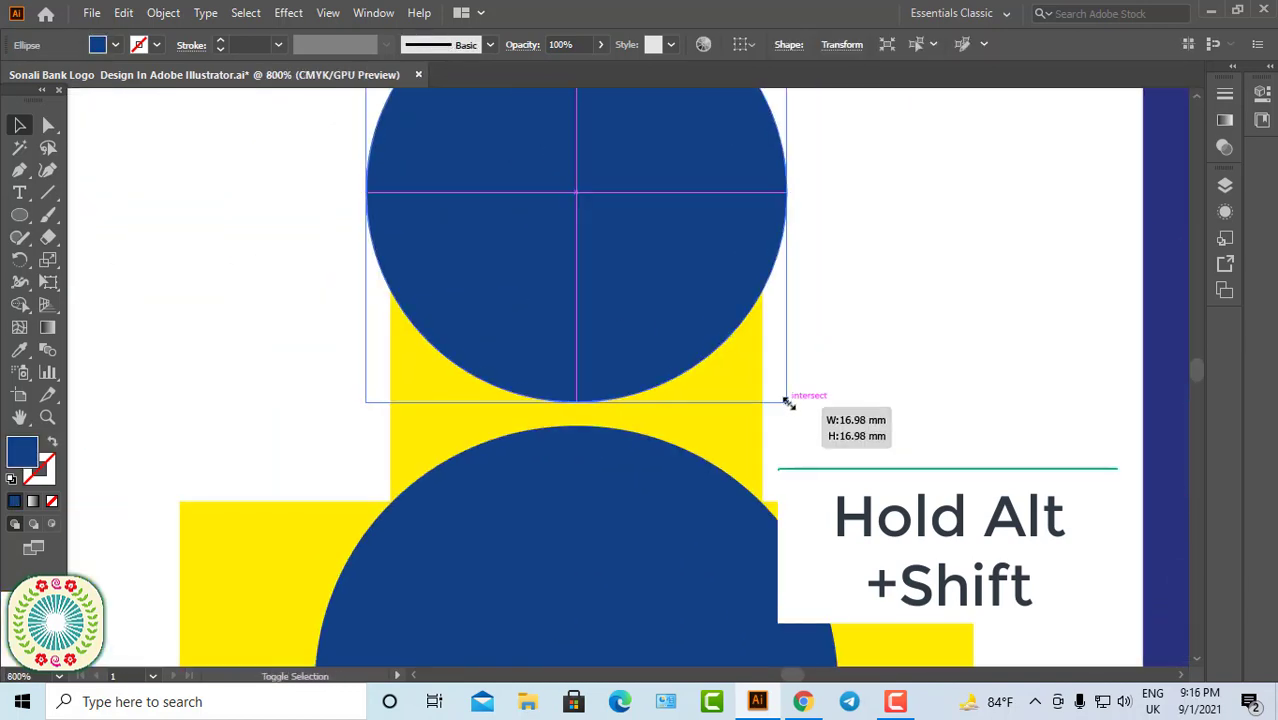
drag(608, 322, 613, 334)
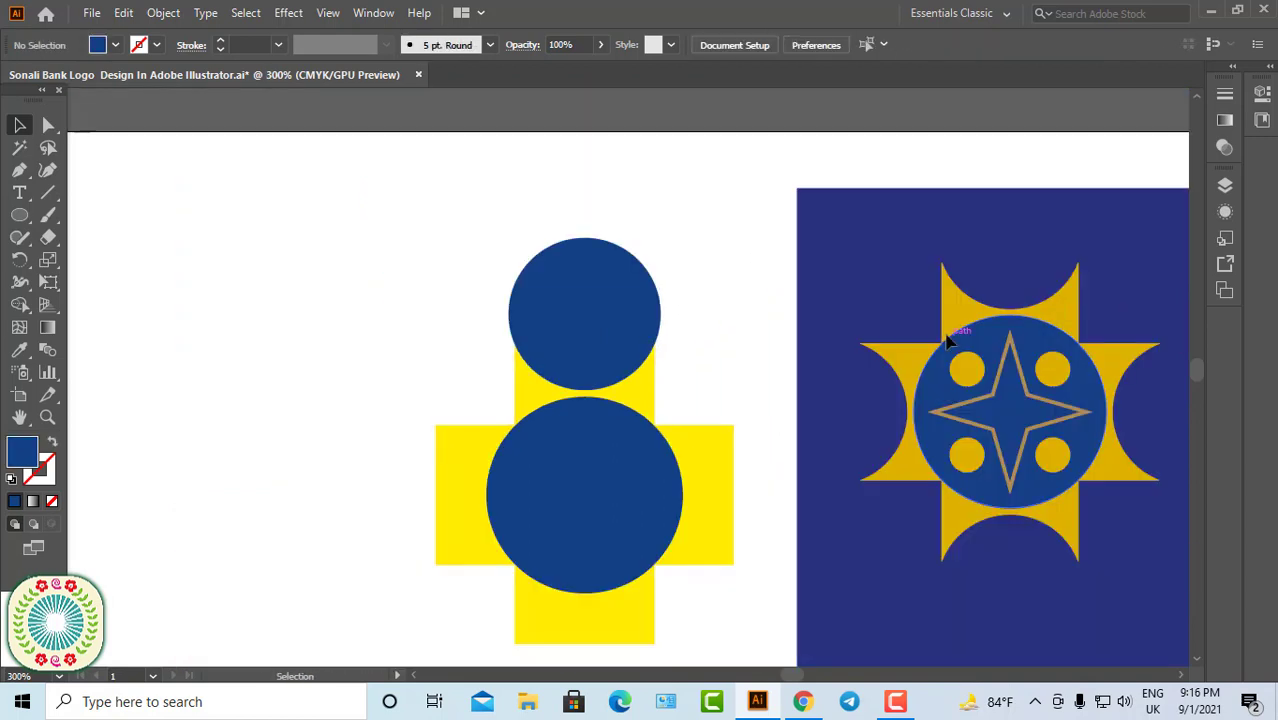
Step: Rotate copies of both blue circles by -90° about the large circle's centre, repeating until every arm of the cross has an end circle
click(390, 340)
shift+click(394, 206)
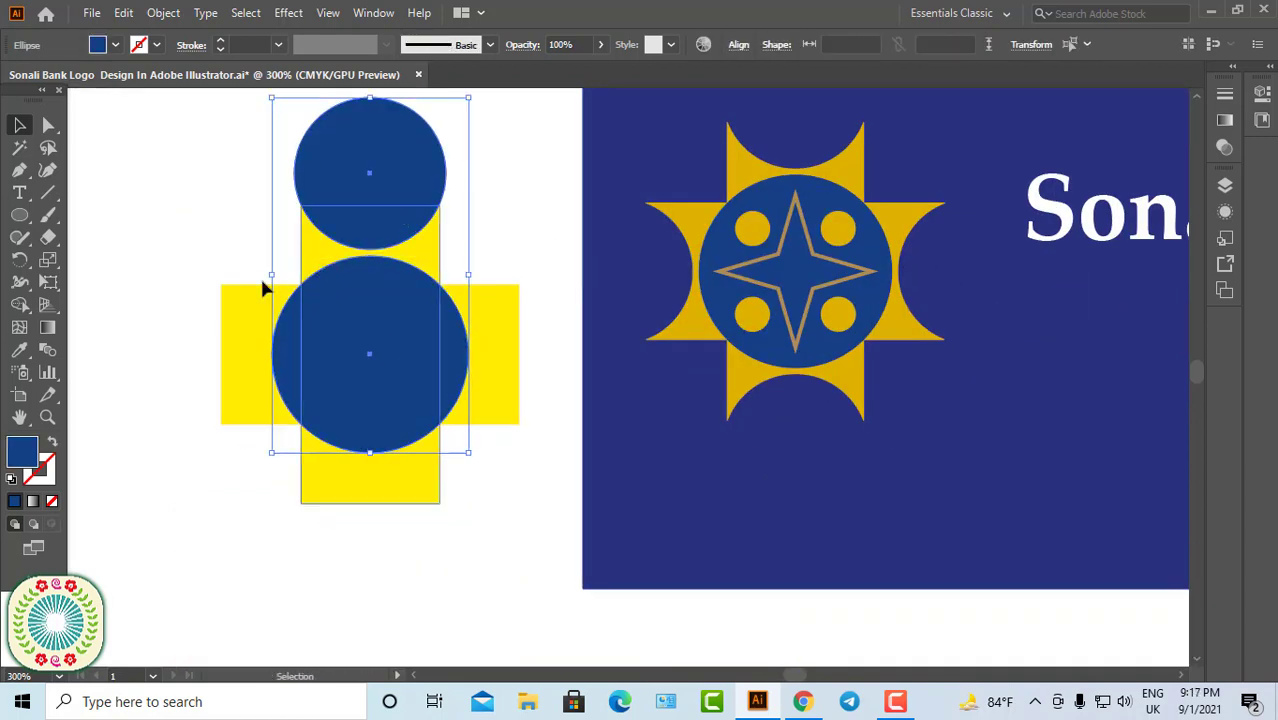
click(20, 261)
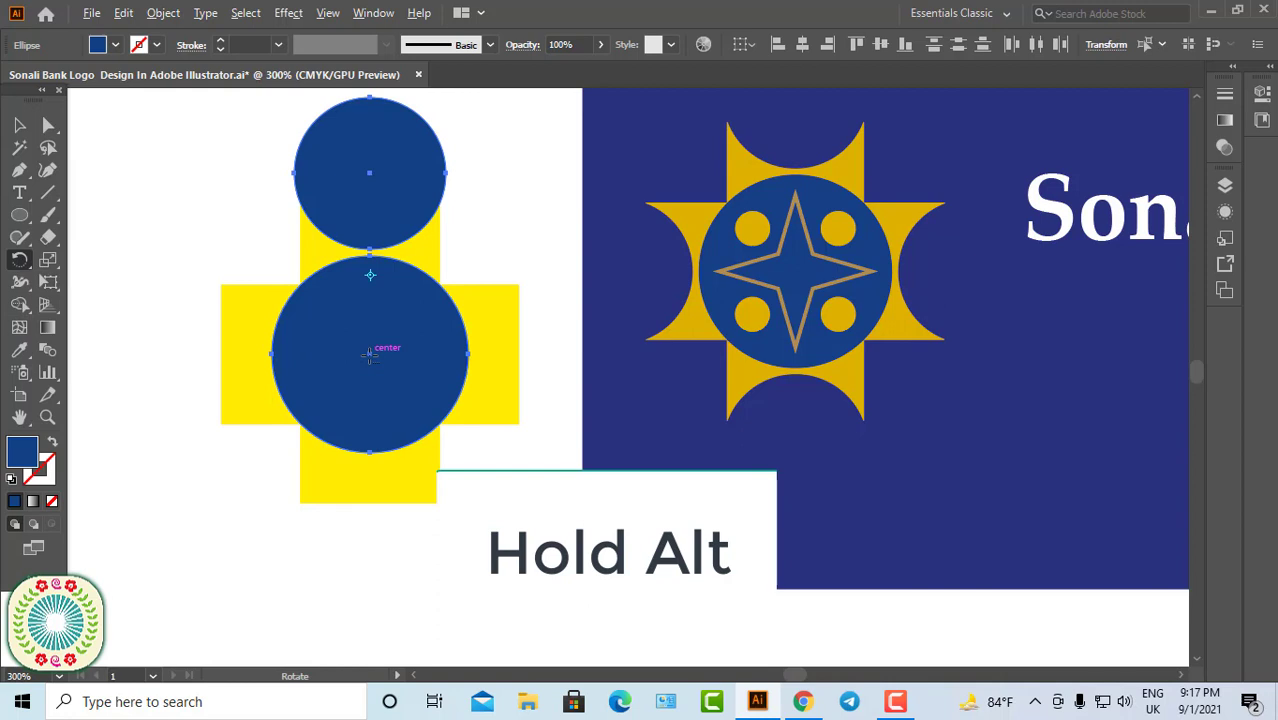
alt+click(369, 355)
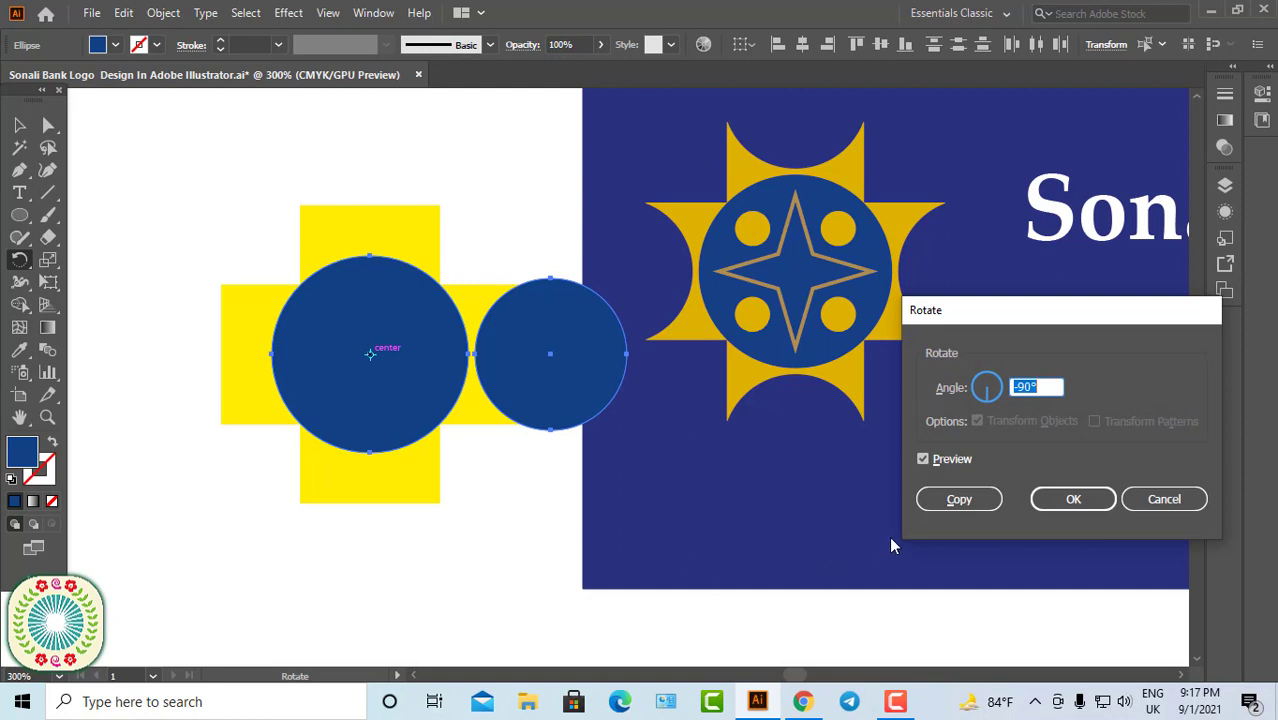
click(960, 500)
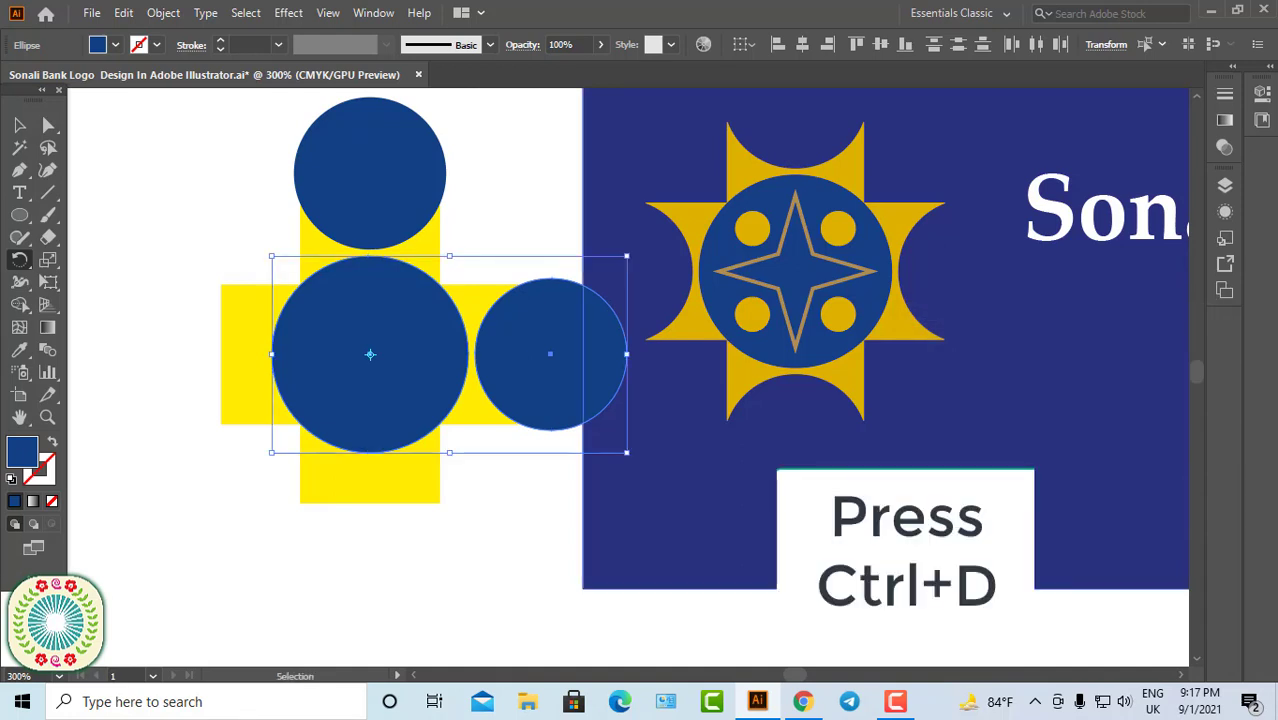
key(ctrl+d)
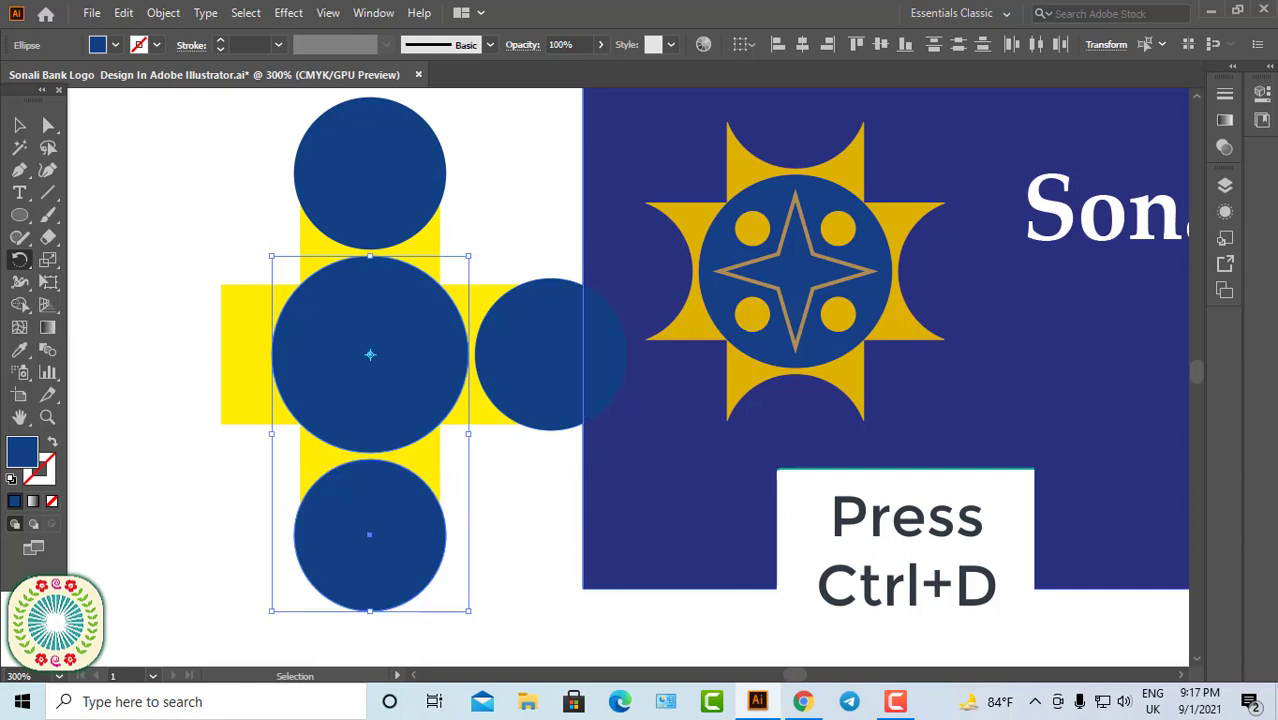
key(ctrl+d)
Step: Select all the artwork and cut the four outer circles out of the cross with Shape Builder, leaving concave arm ends
key(v)
key(ctrl+a)
key(ctrl+minus)
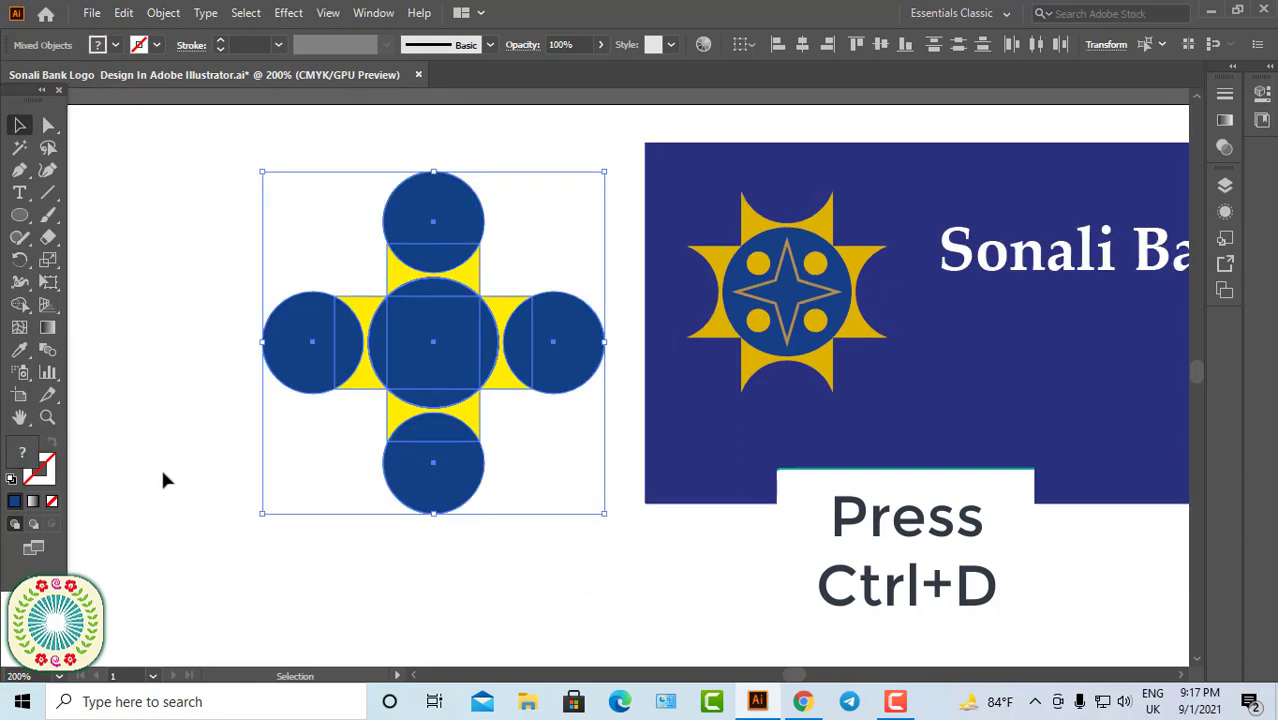
click(24, 310)
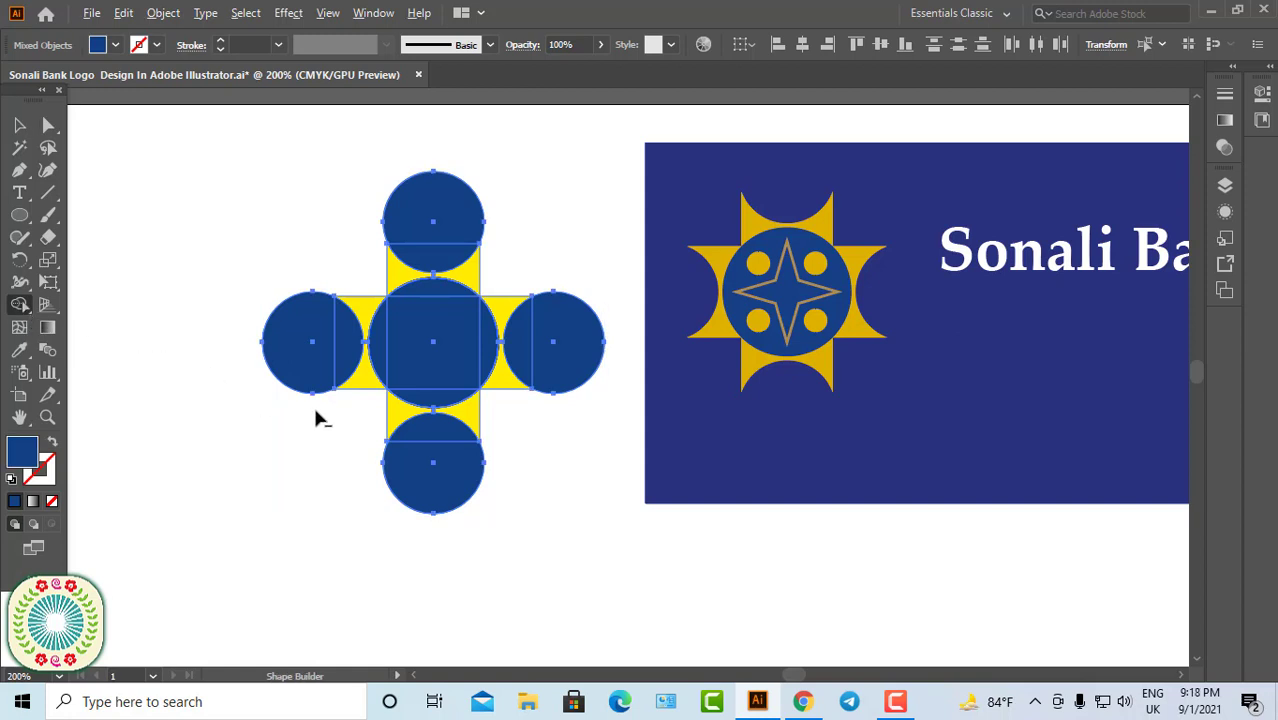
alt+click(310, 322)
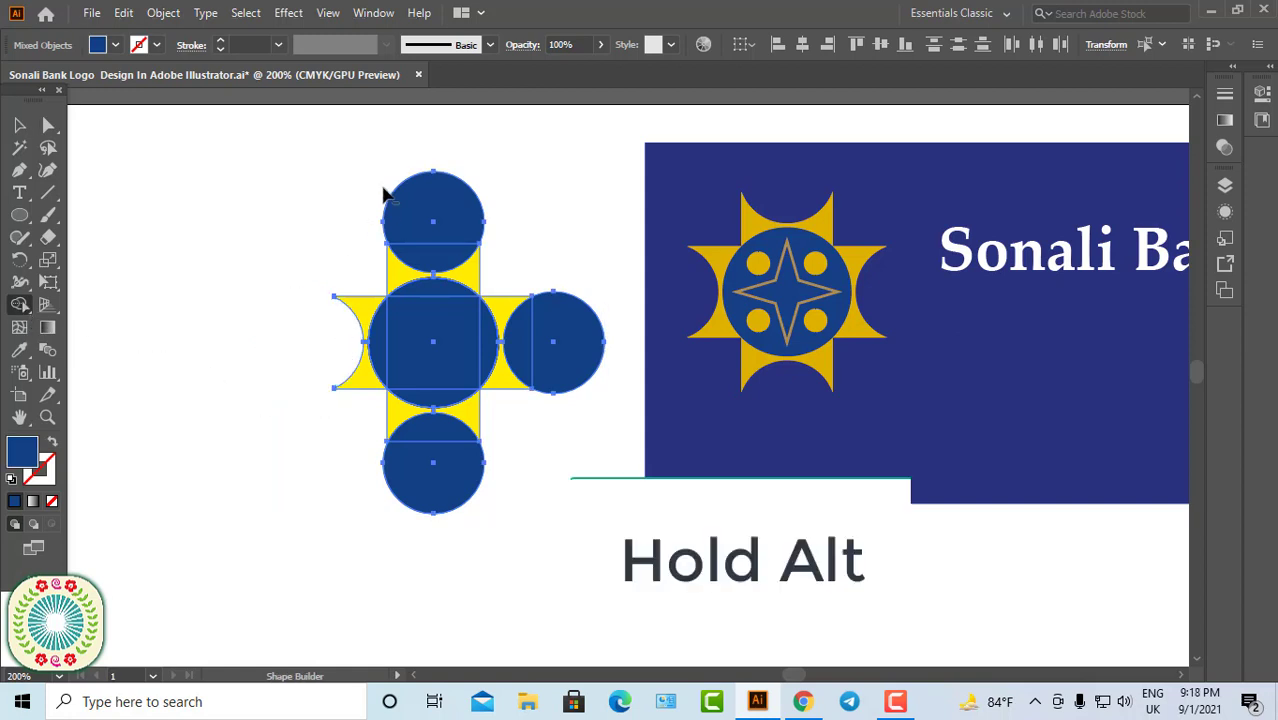
alt+click(428, 205)
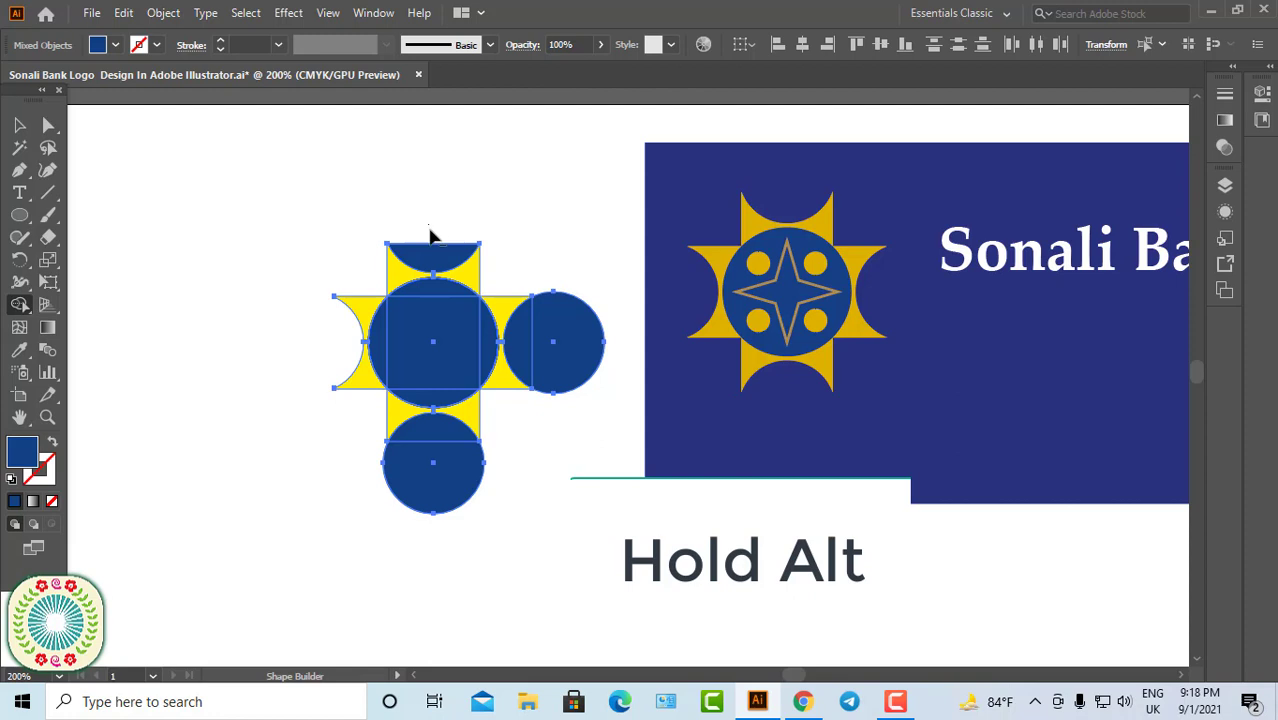
alt+click(583, 313)
alt+click(531, 354)
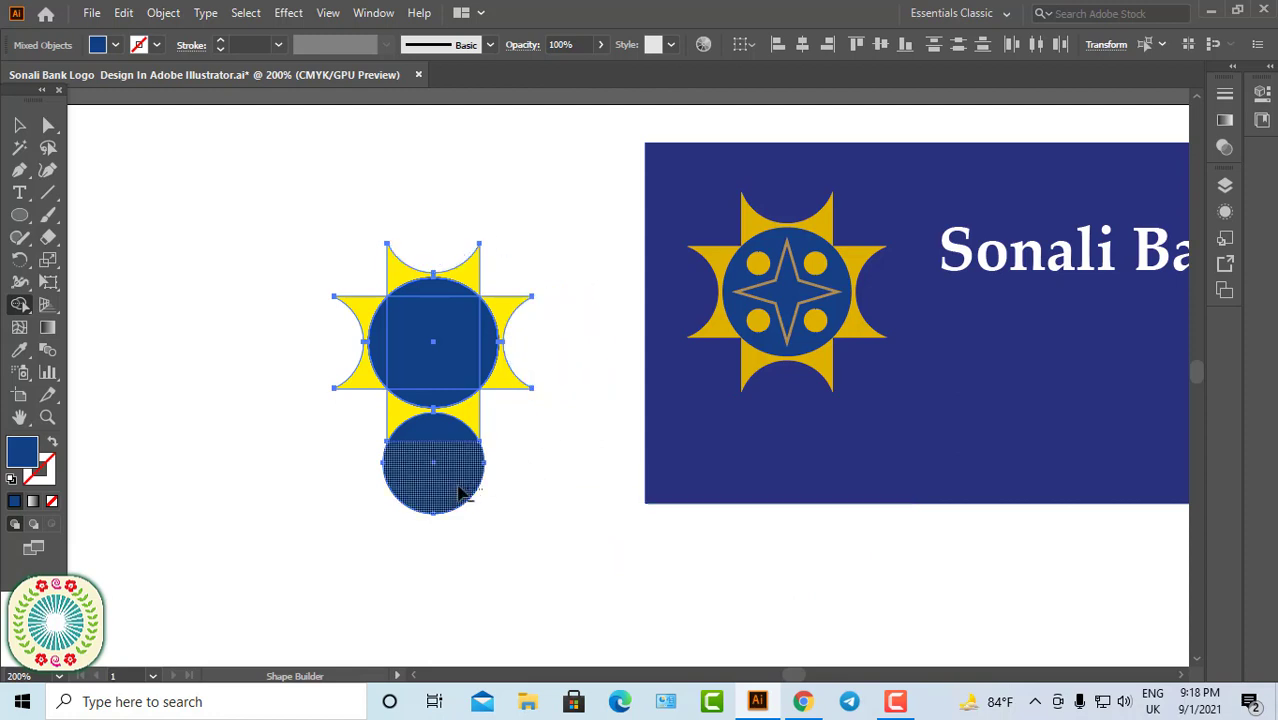
alt+click(460, 493)
alt+click(444, 432)
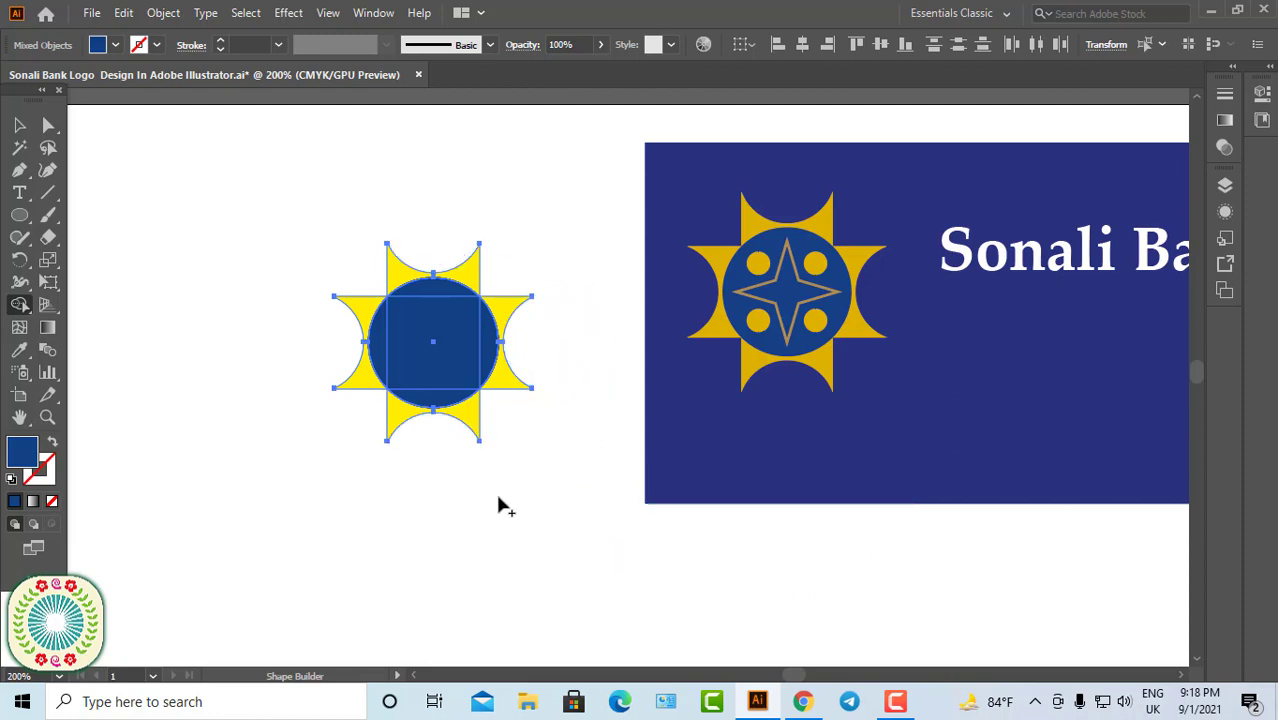
Step: Merge the divided regions inside the central blue circle into one shape with Shape Builder
scroll(359, 356, up, 2)
drag(430, 357, 412, 353)
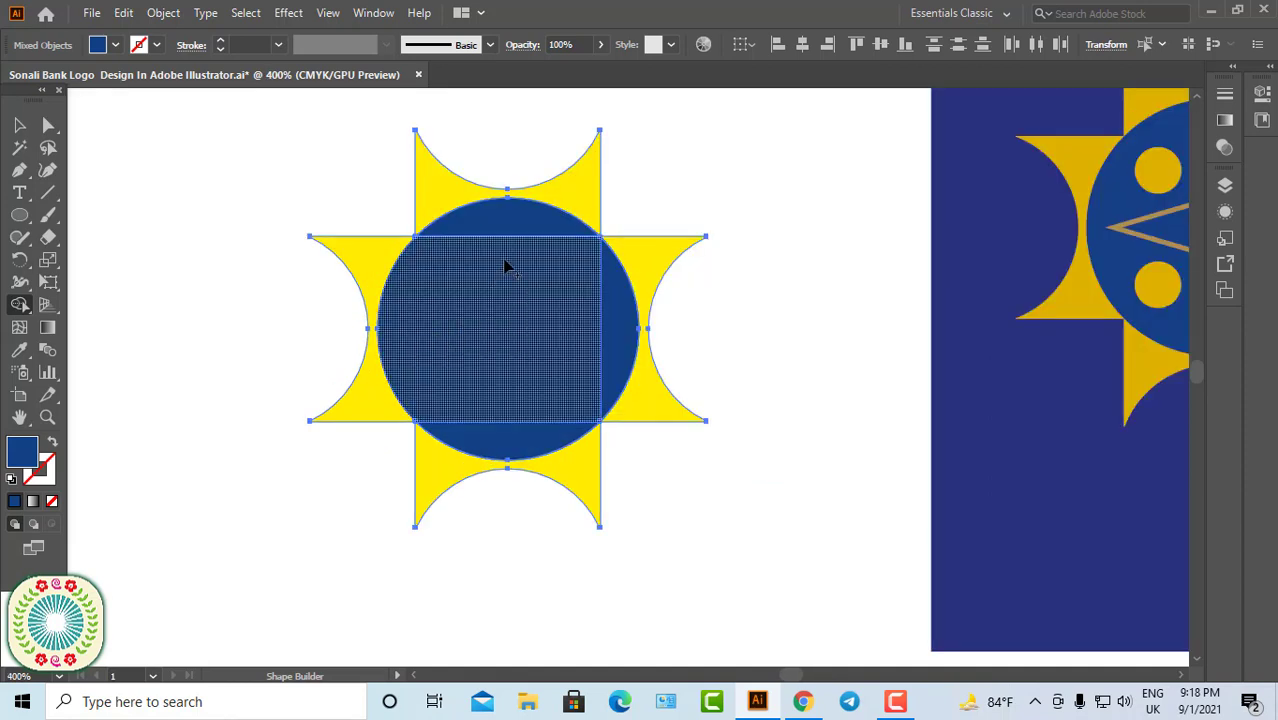
drag(505, 262, 511, 245)
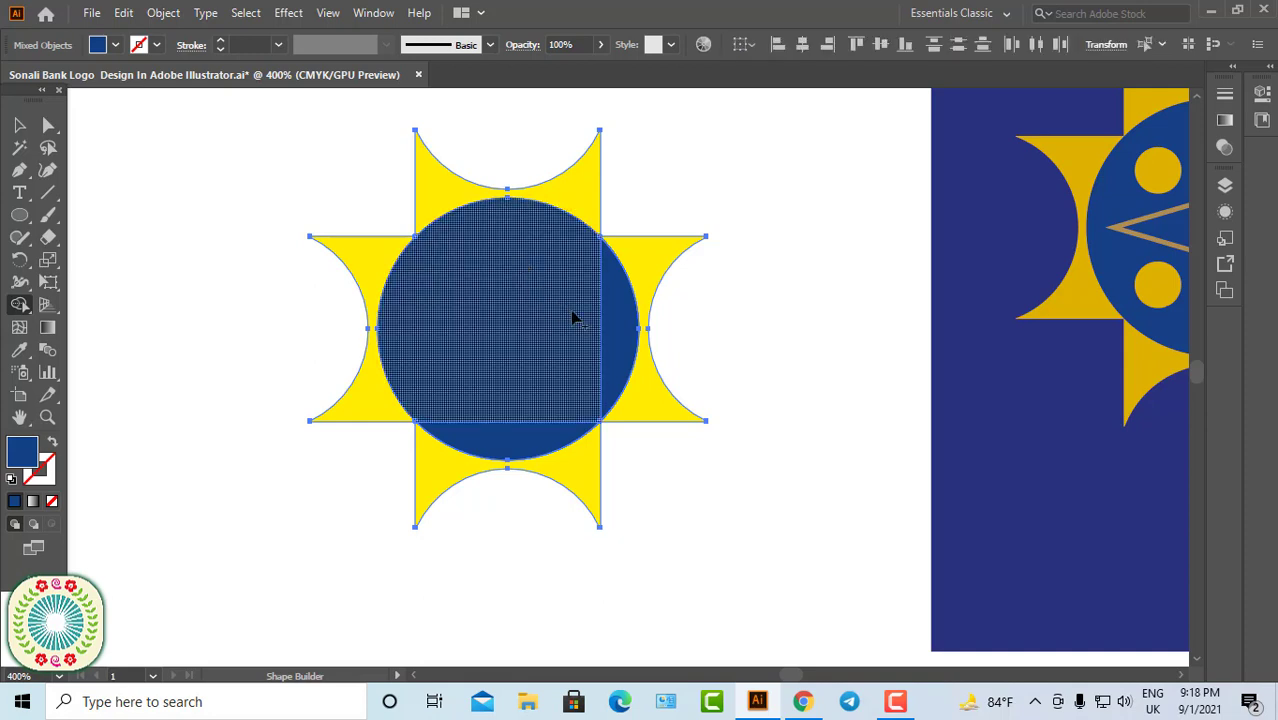
drag(573, 318, 608, 332)
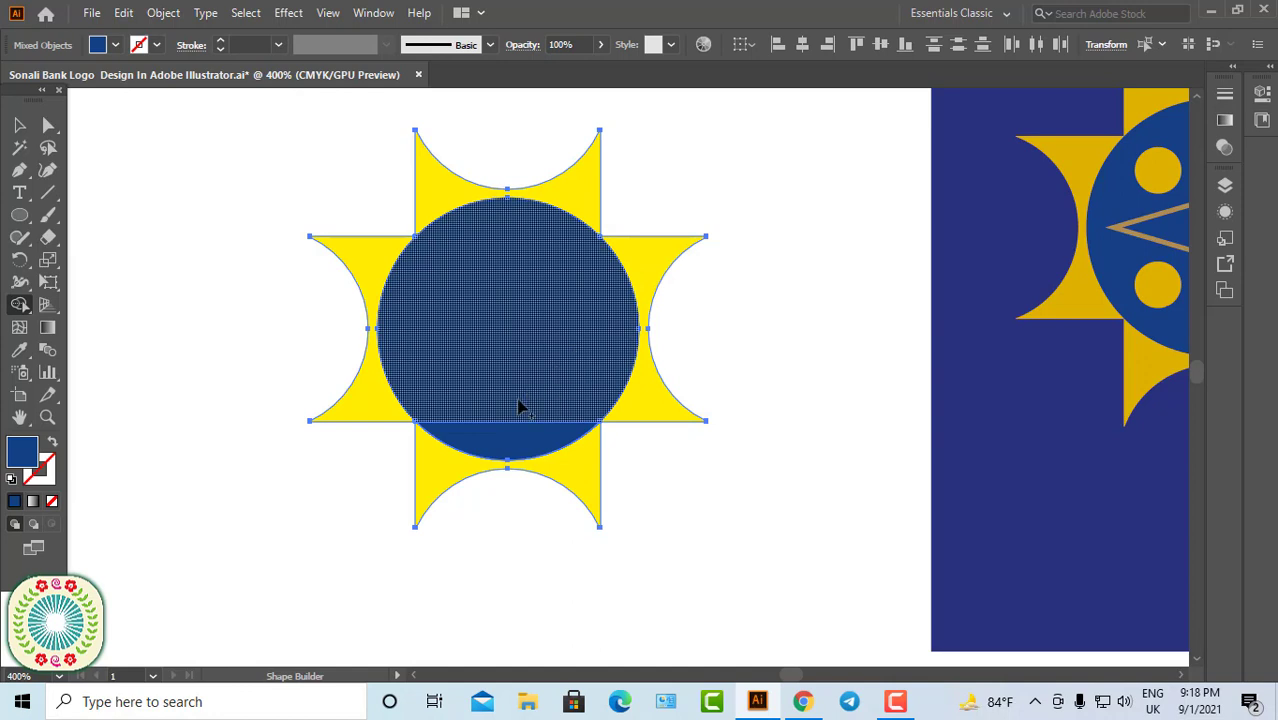
mouse_move(519, 407)
mouse_down()
mouse_move(519, 437)
mouse_move(548, 434)
mouse_up()
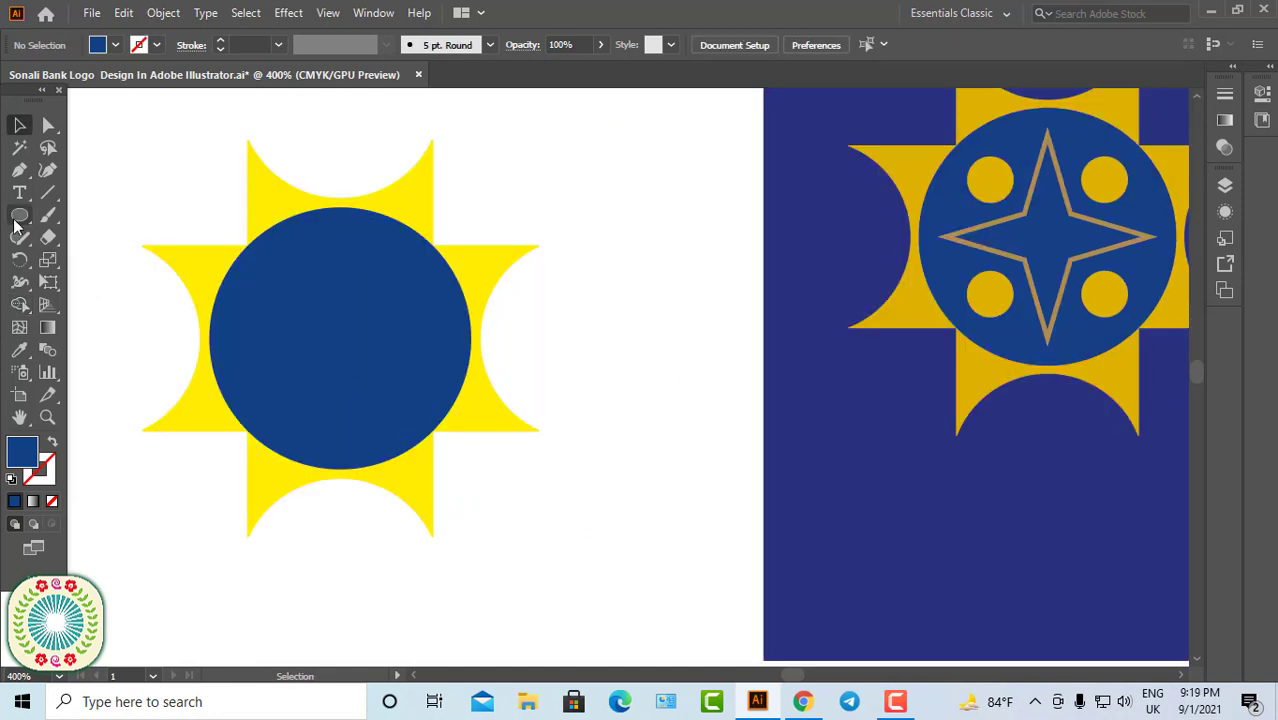
Step: Draw a slender four-pointed star, scaled down proportionally from its centre and placed overlapping the edge of the central blue circle
drag(15, 226, 100, 316)
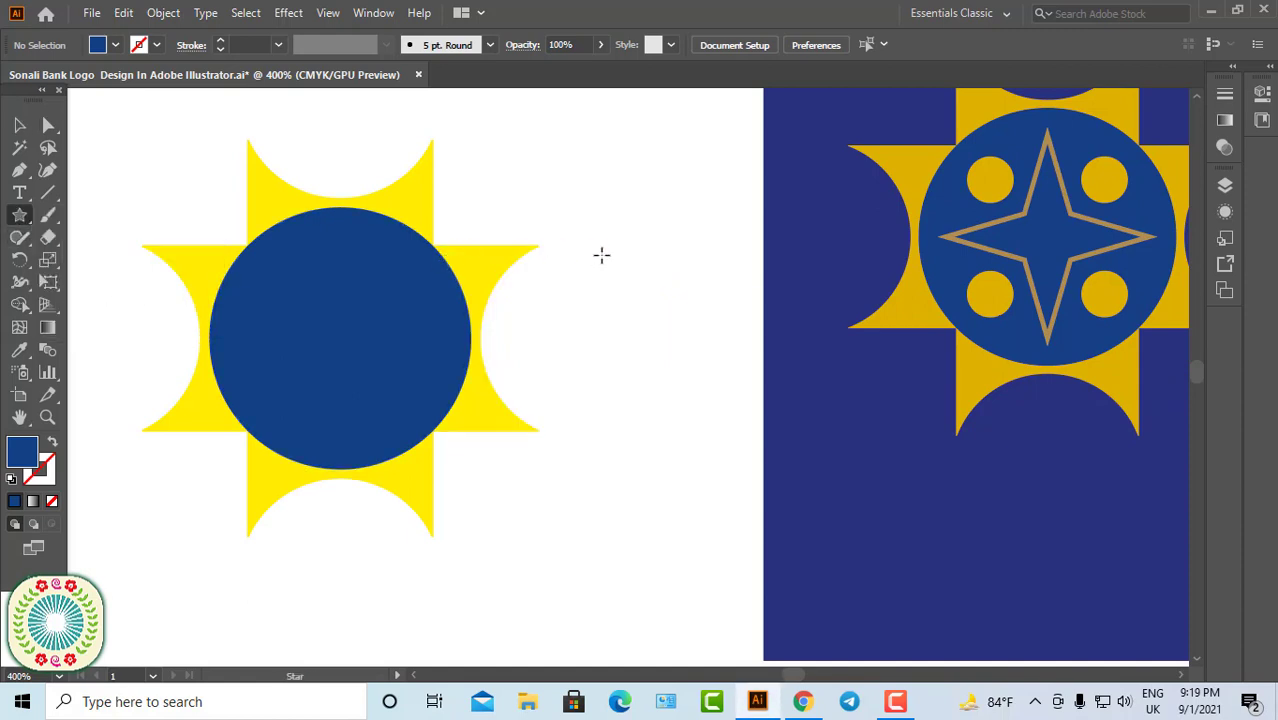
drag(625, 270, 762, 318)
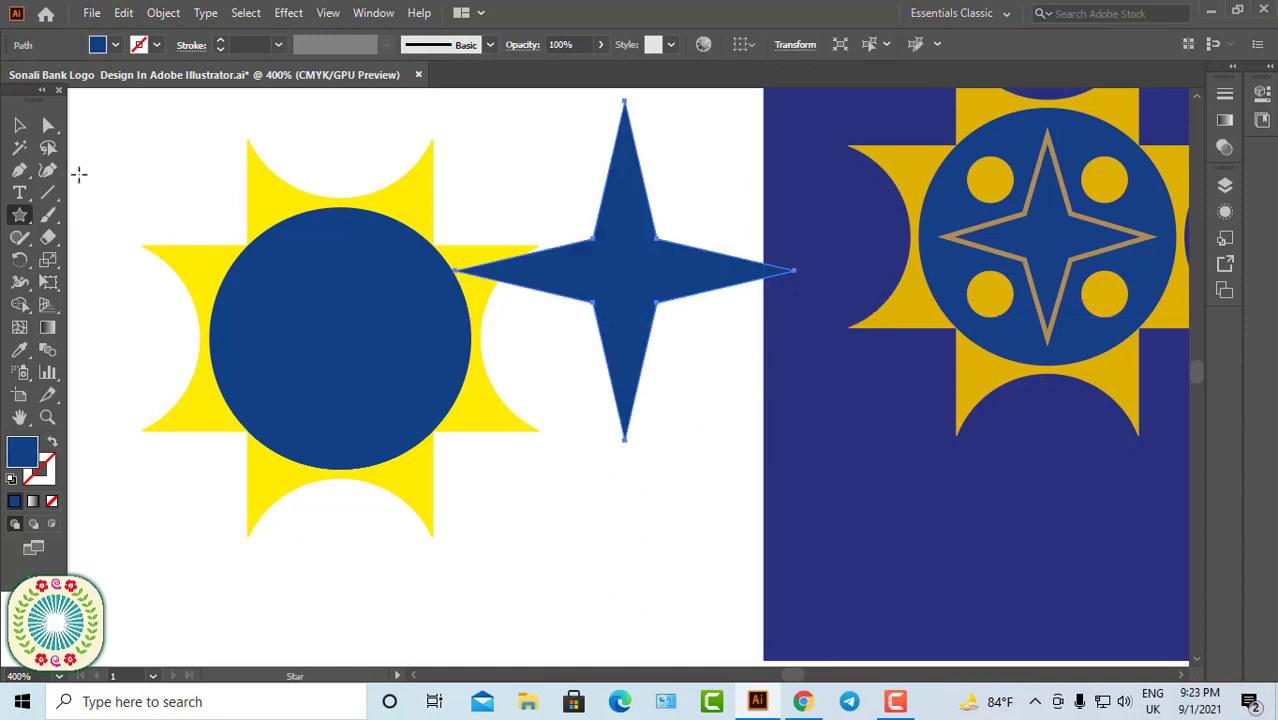
click(21, 126)
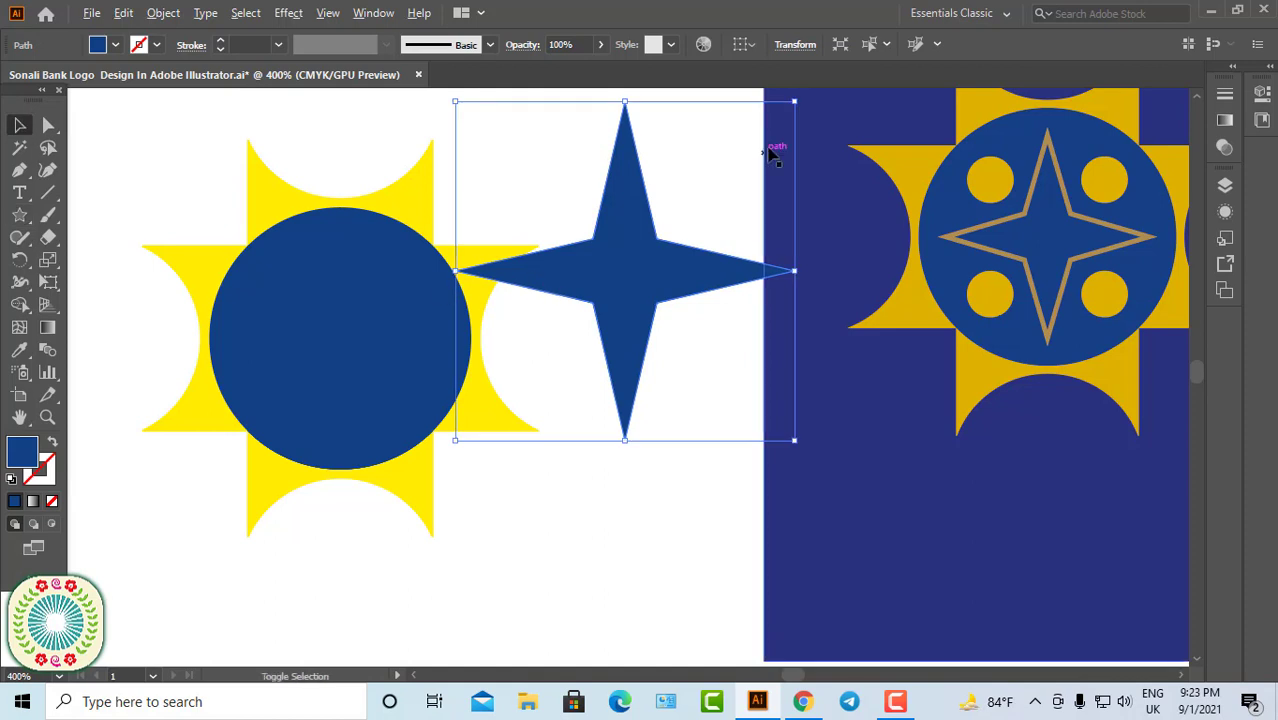
drag(795, 100, 762, 137)
drag(722, 170, 722, 176)
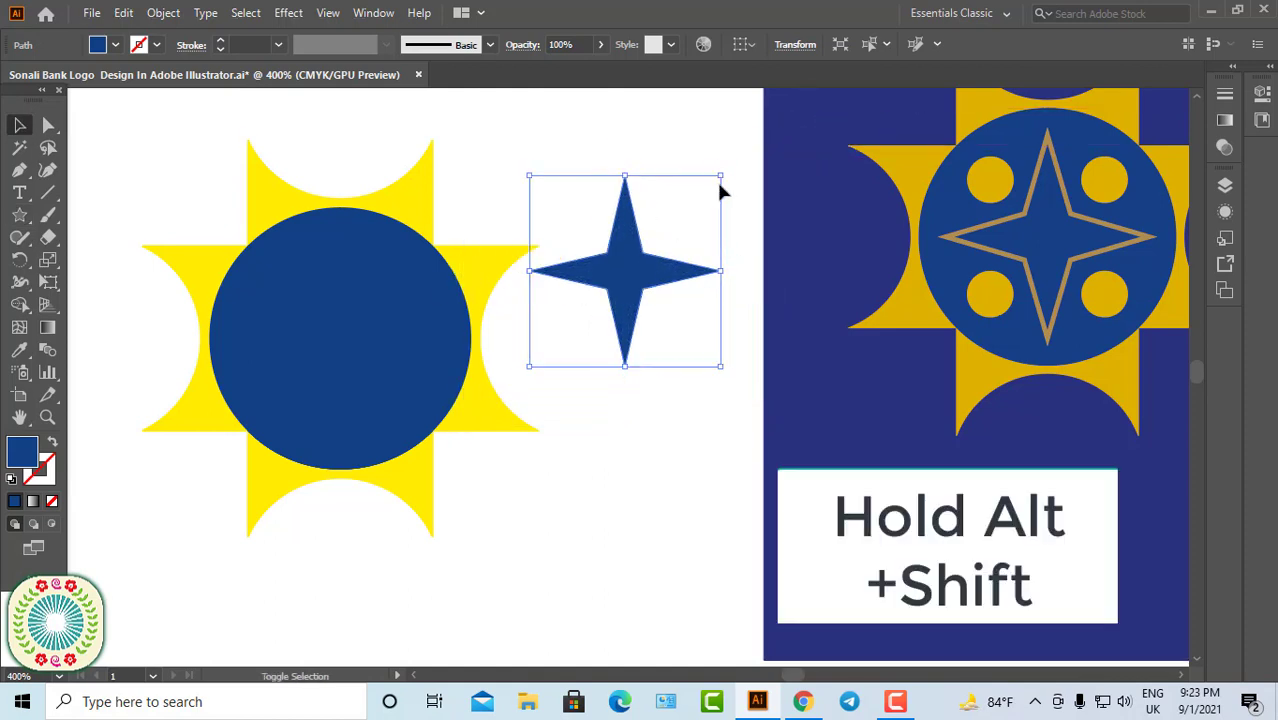
drag(676, 308, 559, 411)
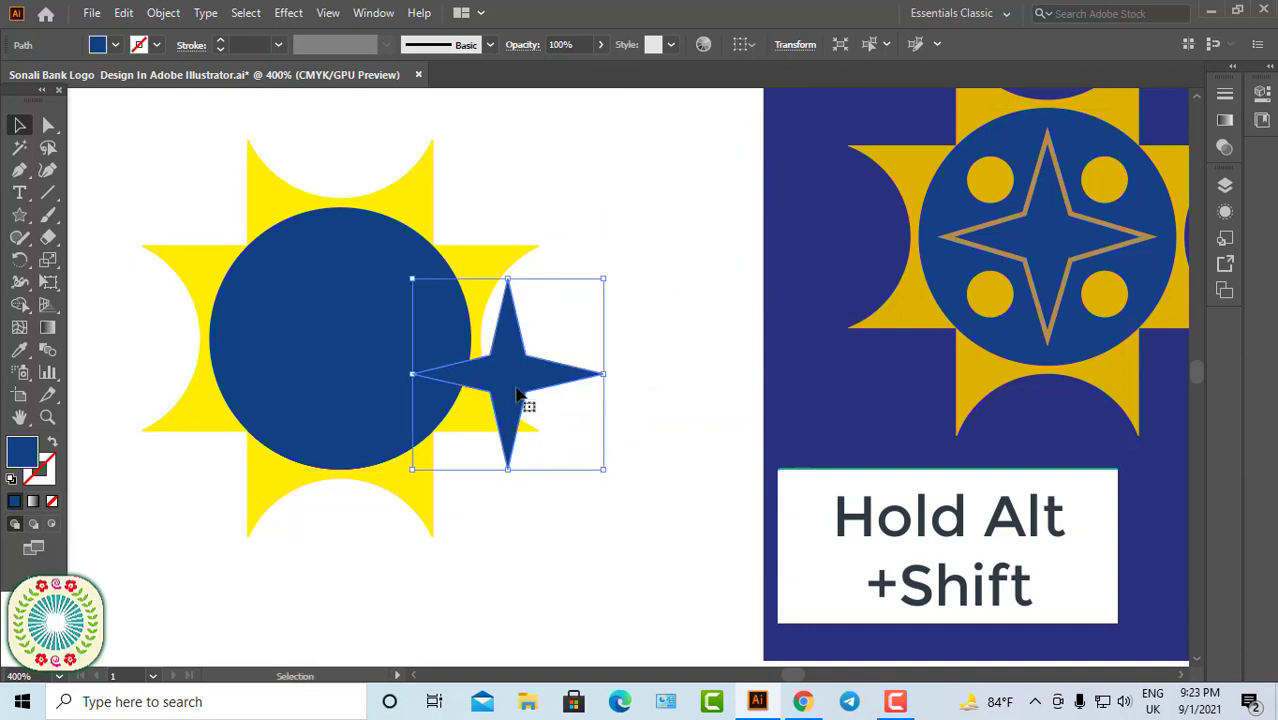
Step: Give the star a 1 pt gold outline and remove its fill
click(221, 45)
click(221, 42)
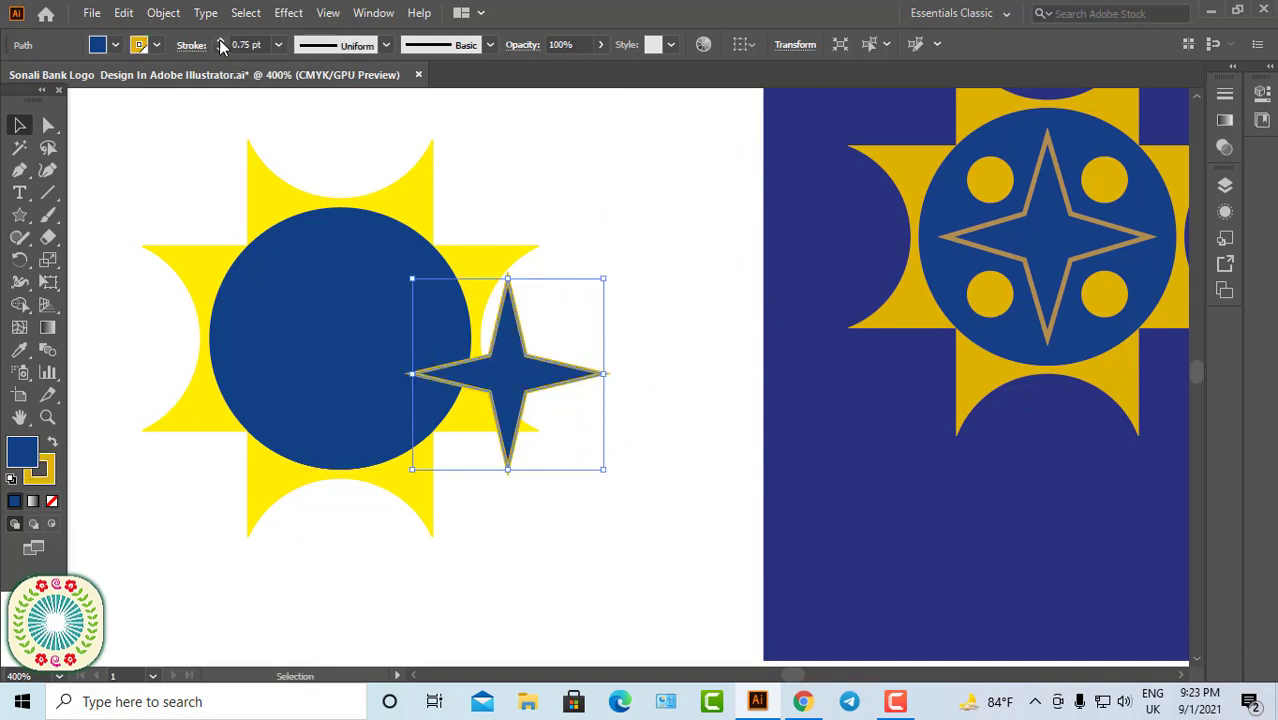
click(221, 42)
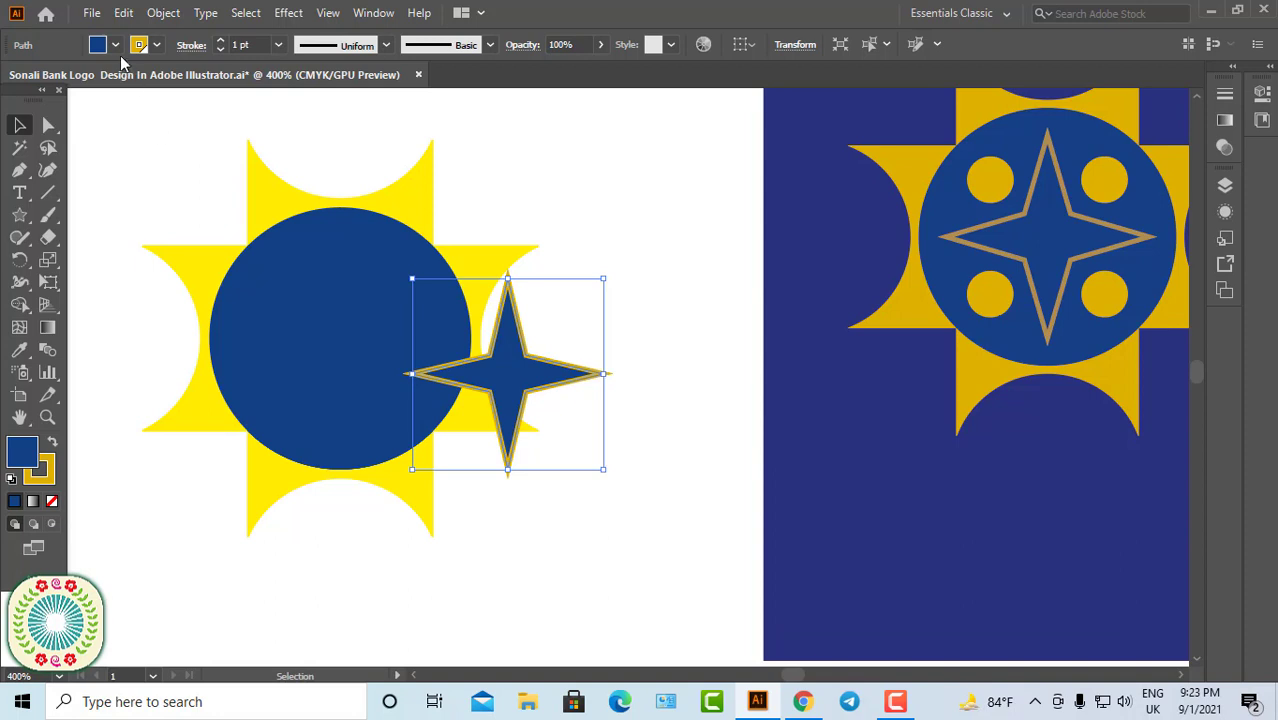
click(116, 45)
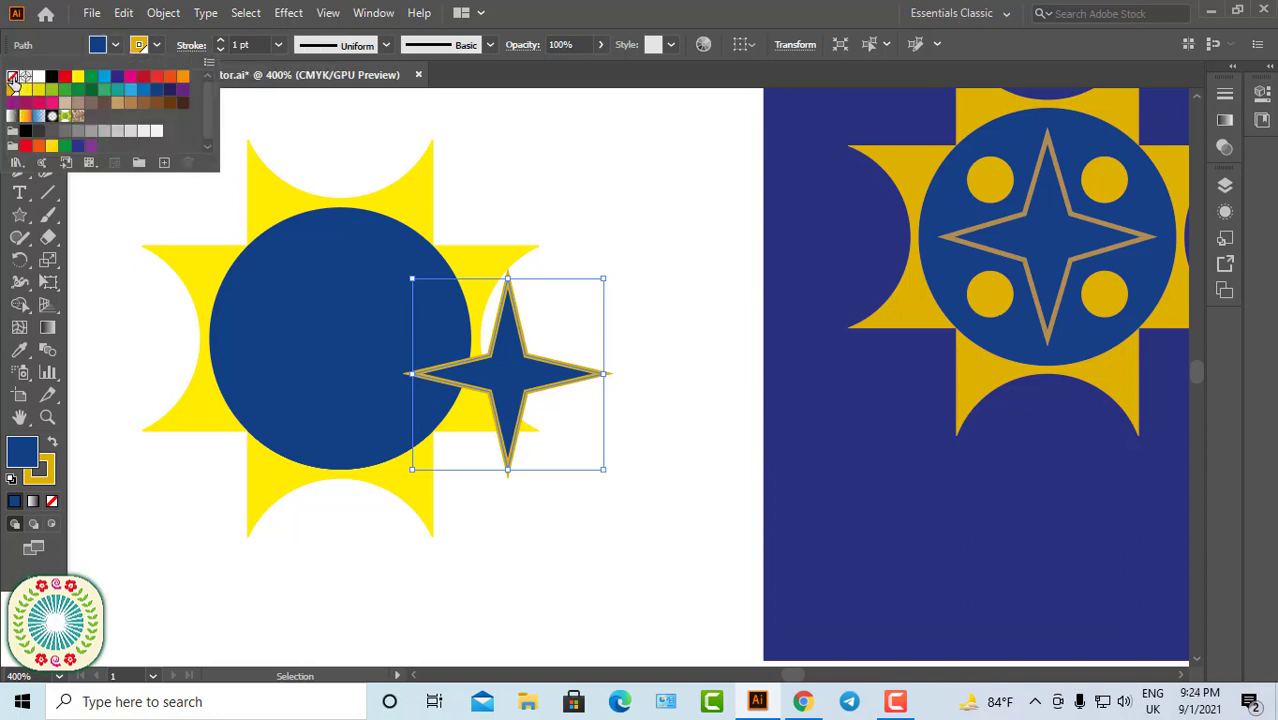
click(12, 77)
click(540, 187)
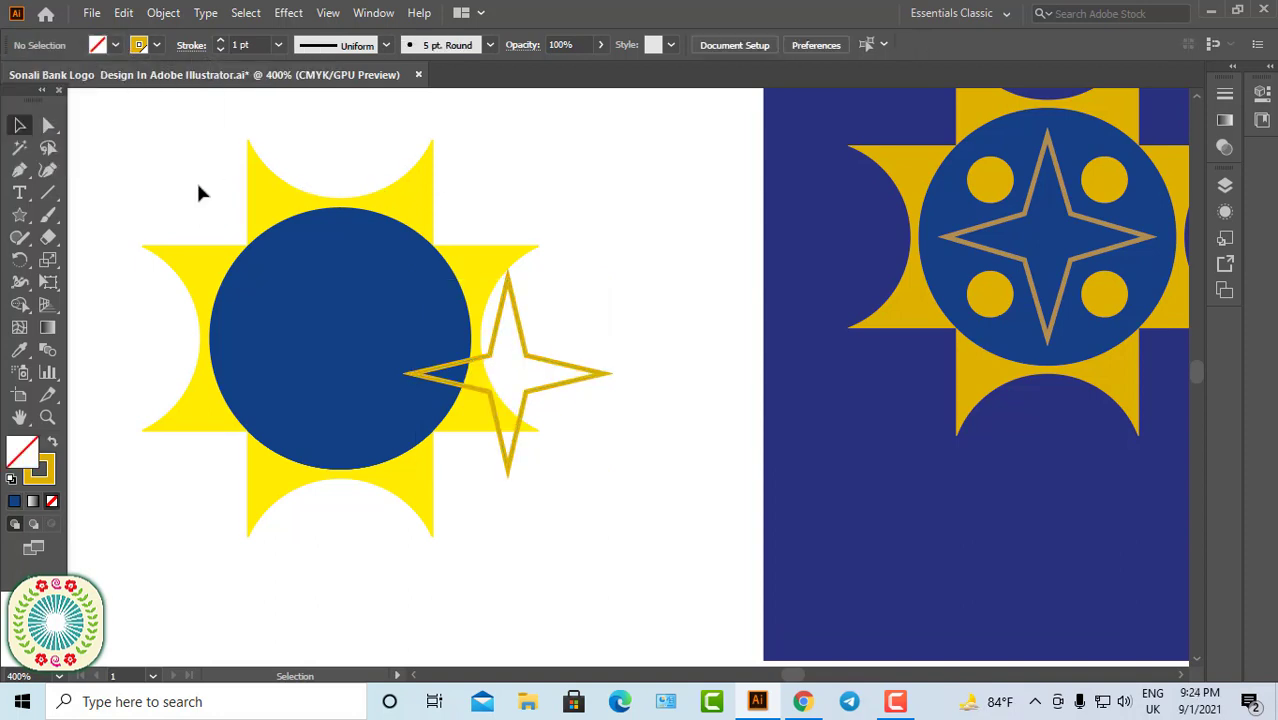
Step: Centre the star and the emblem on each other in both directions and enlarge the star slightly from its centre
drag(165, 182, 667, 518)
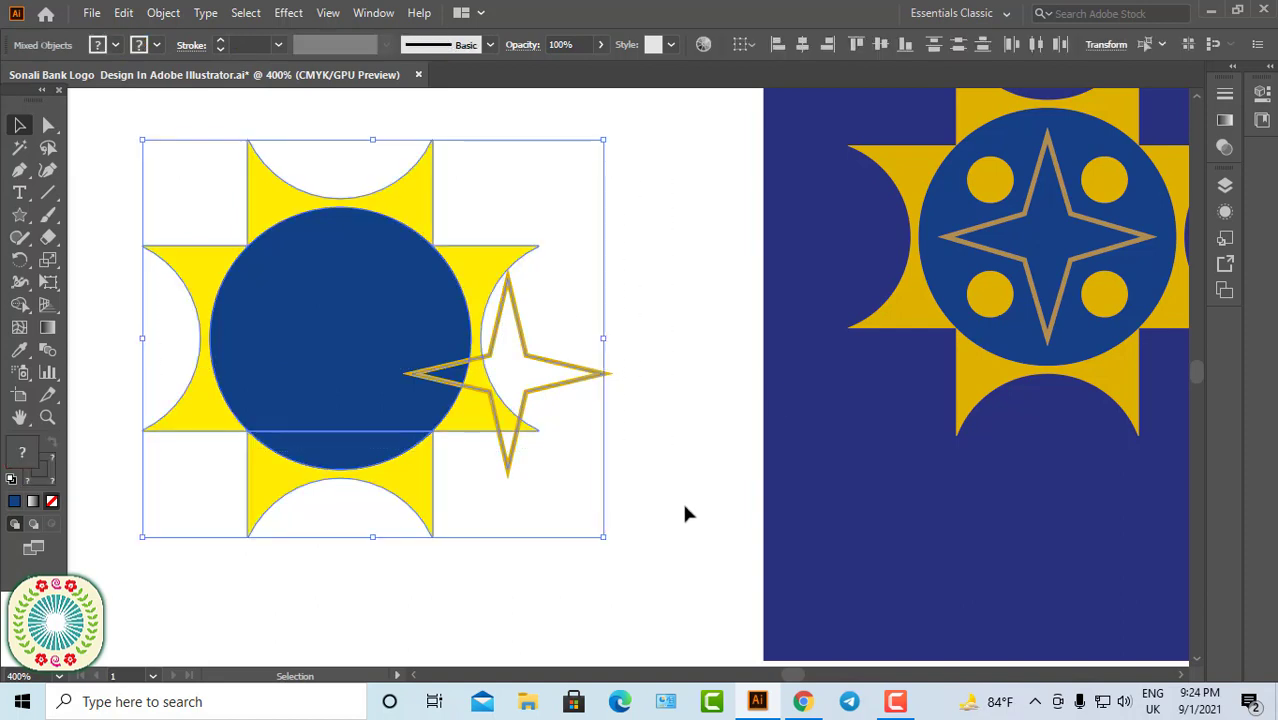
click(803, 45)
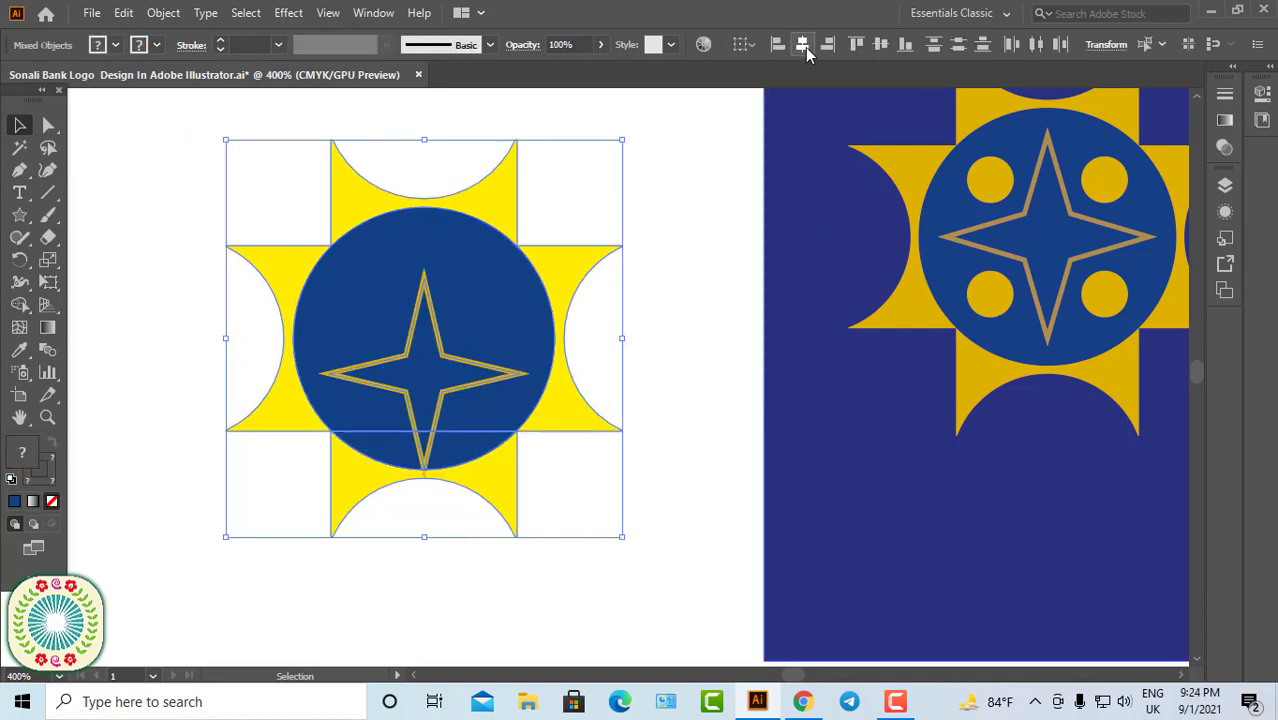
click(880, 45)
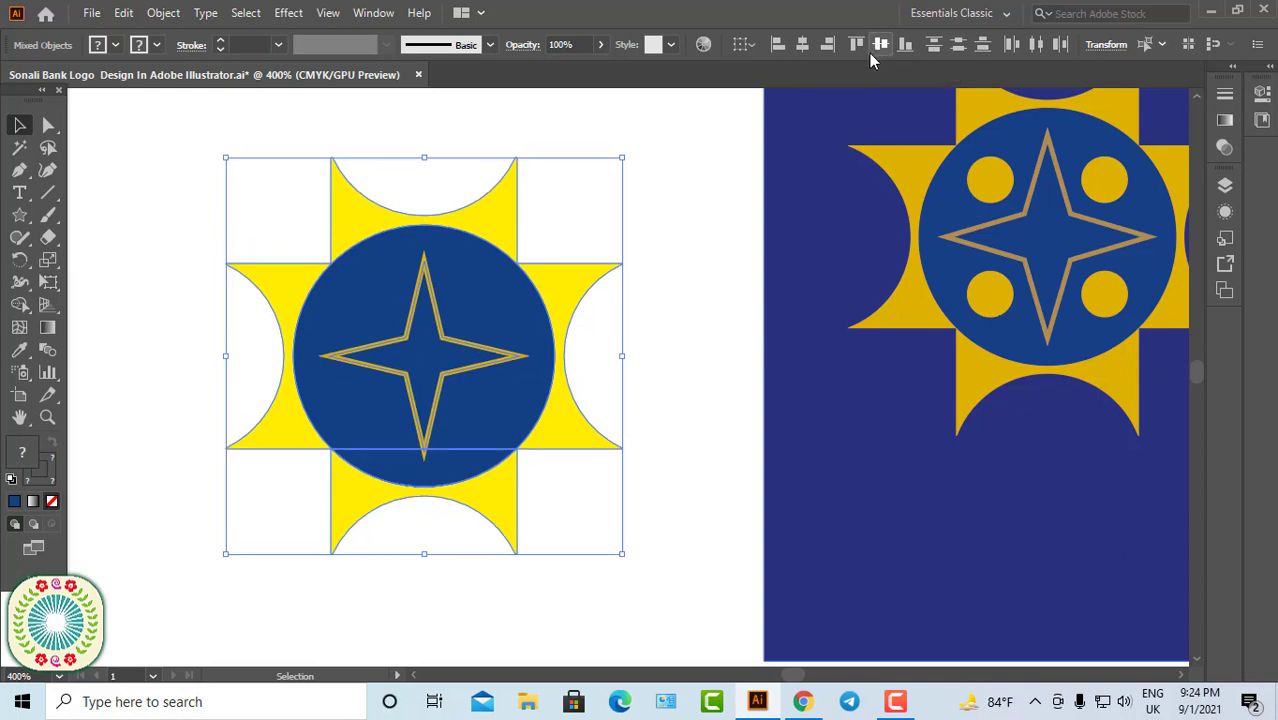
click(712, 352)
click(468, 373)
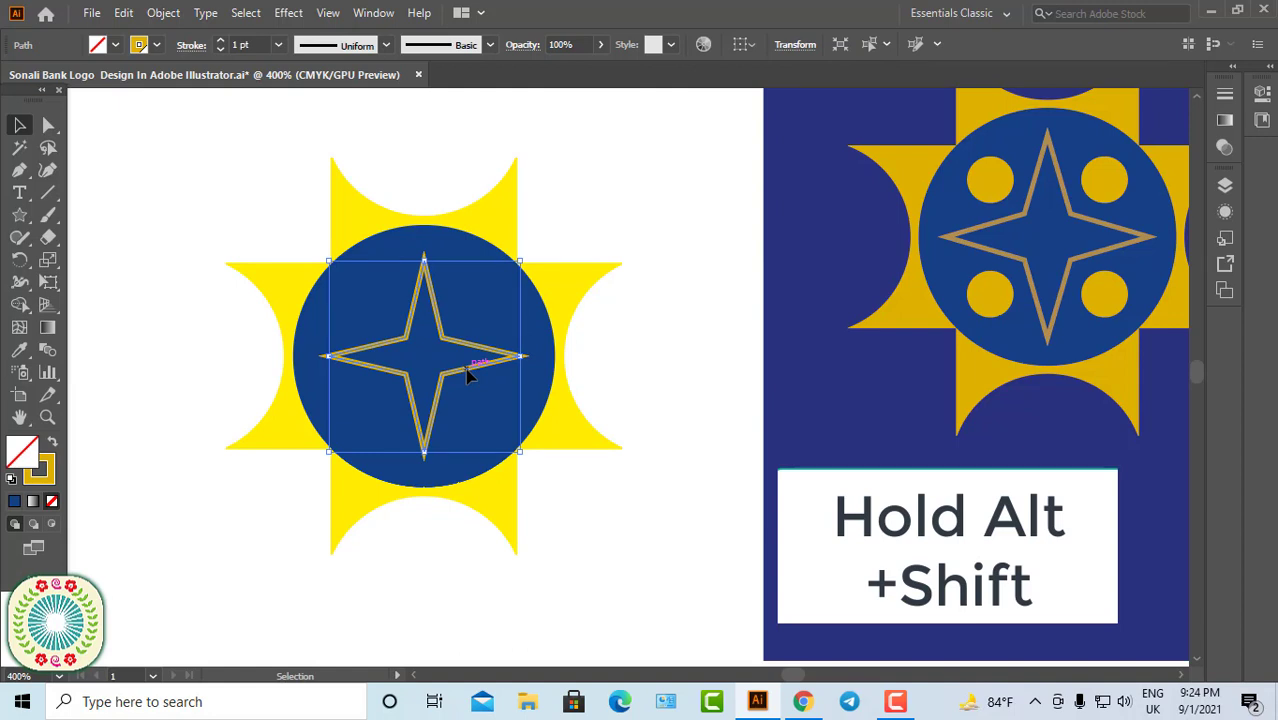
drag(523, 257, 528, 252)
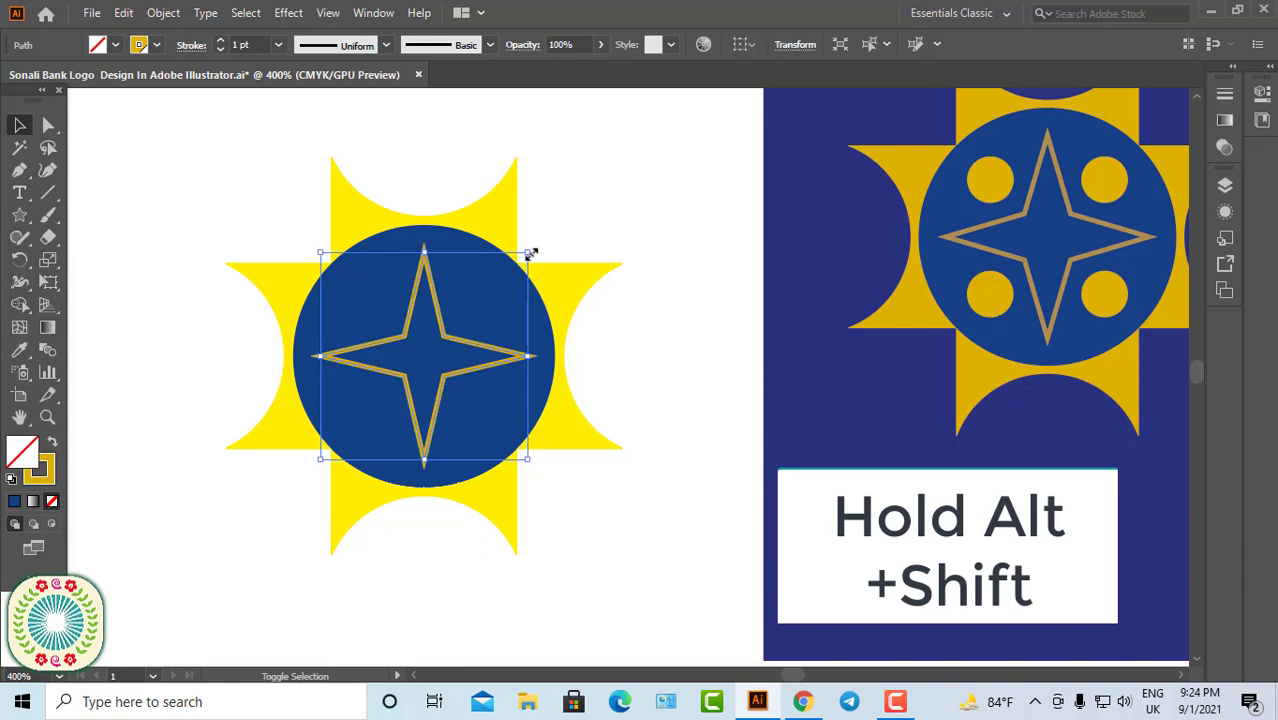
Step: Ungroup the emblem and paste a copy of its blue circle in front of the original
click(493, 316)
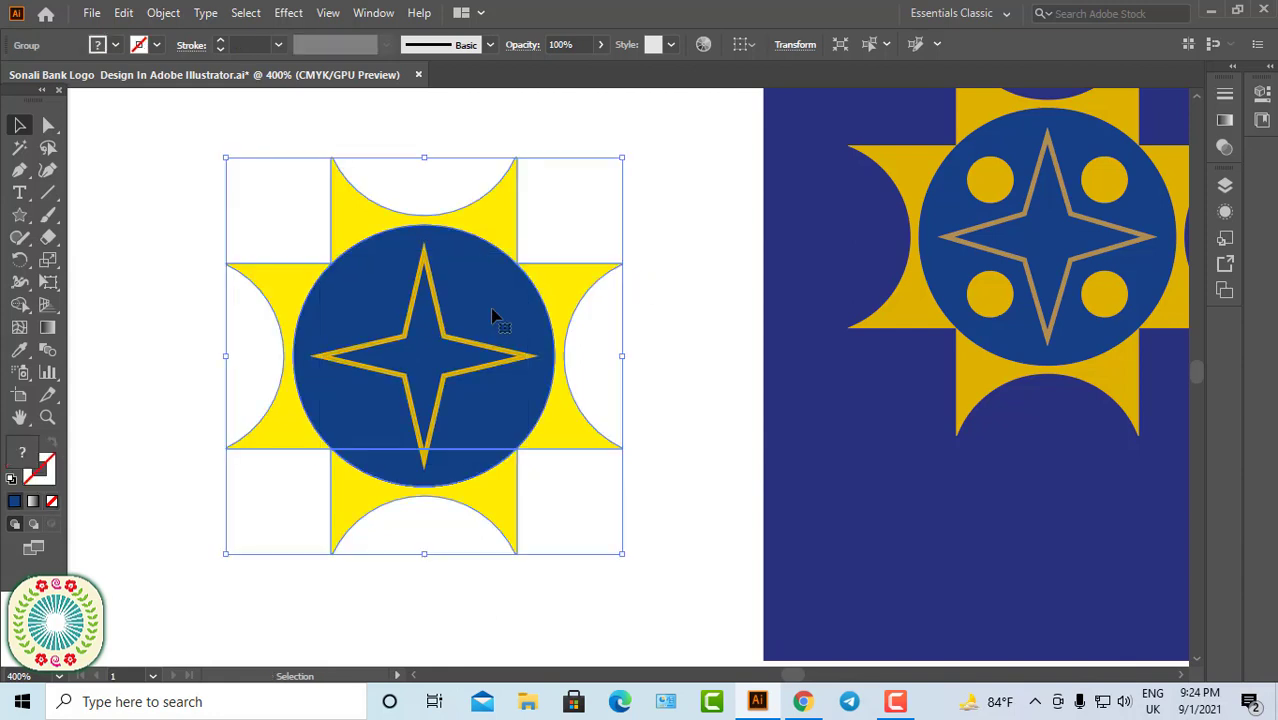
right_click(492, 316)
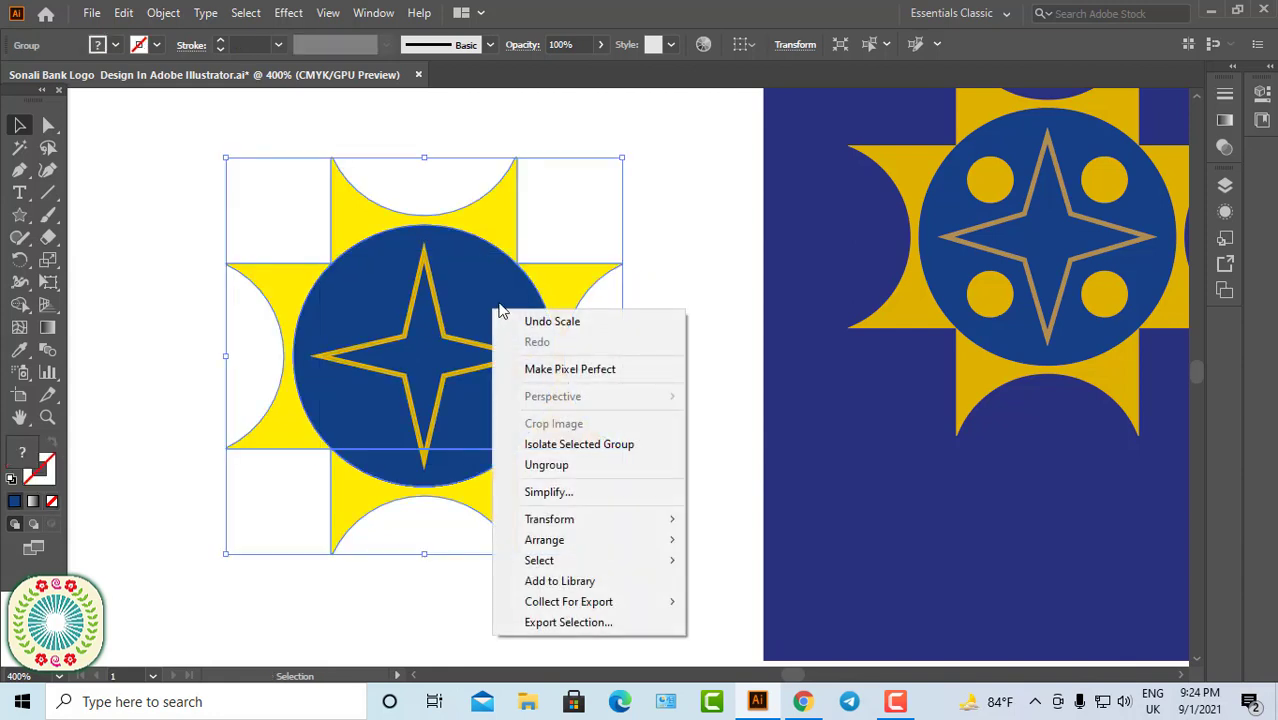
click(548, 466)
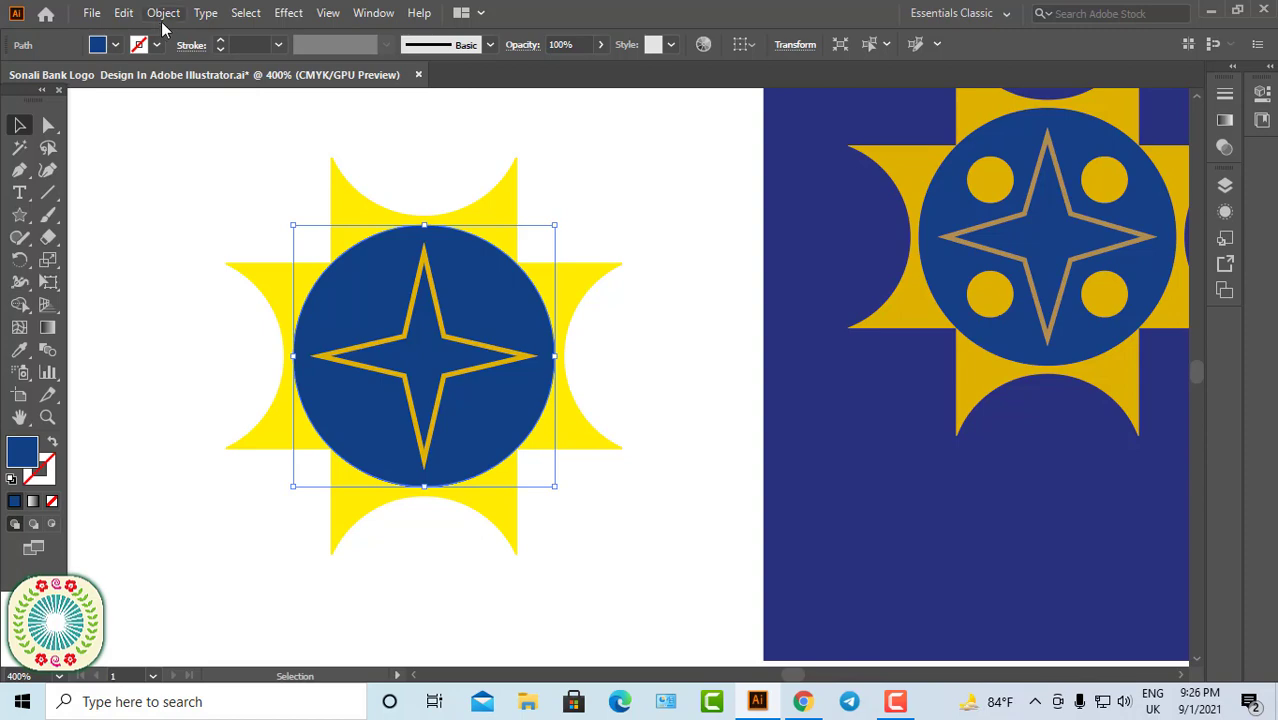
click(125, 14)
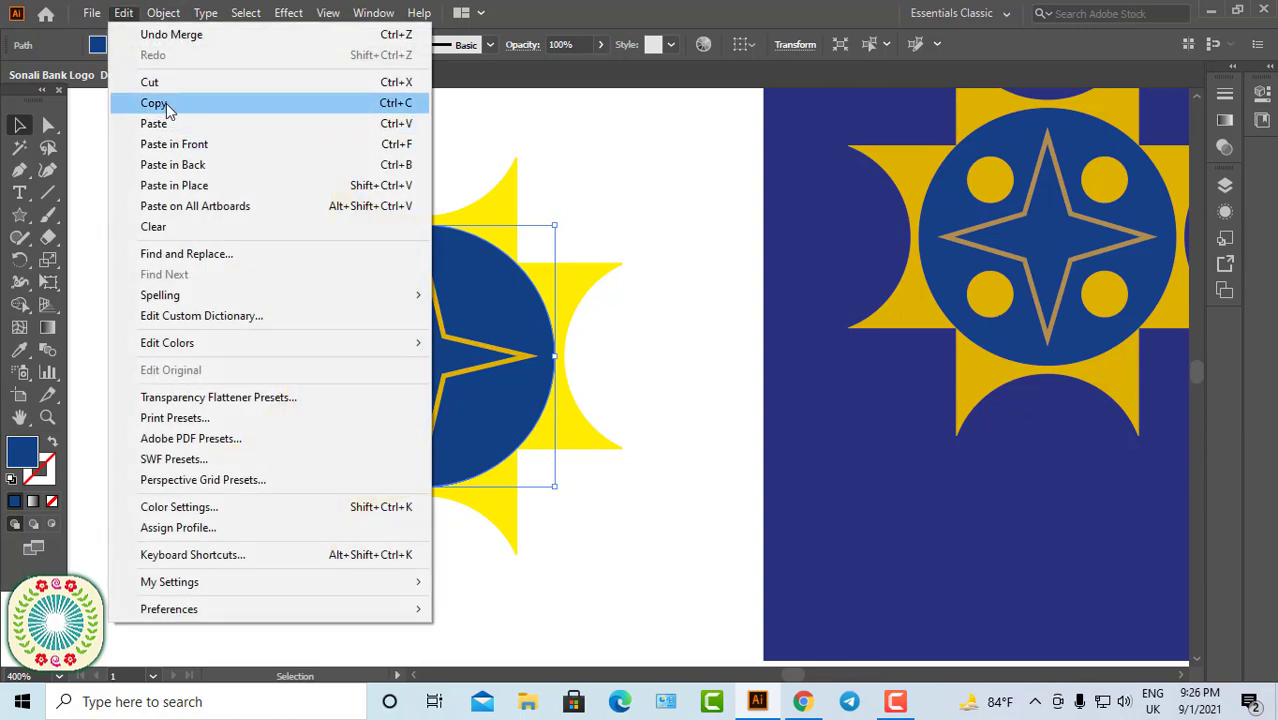
click(155, 103)
click(125, 14)
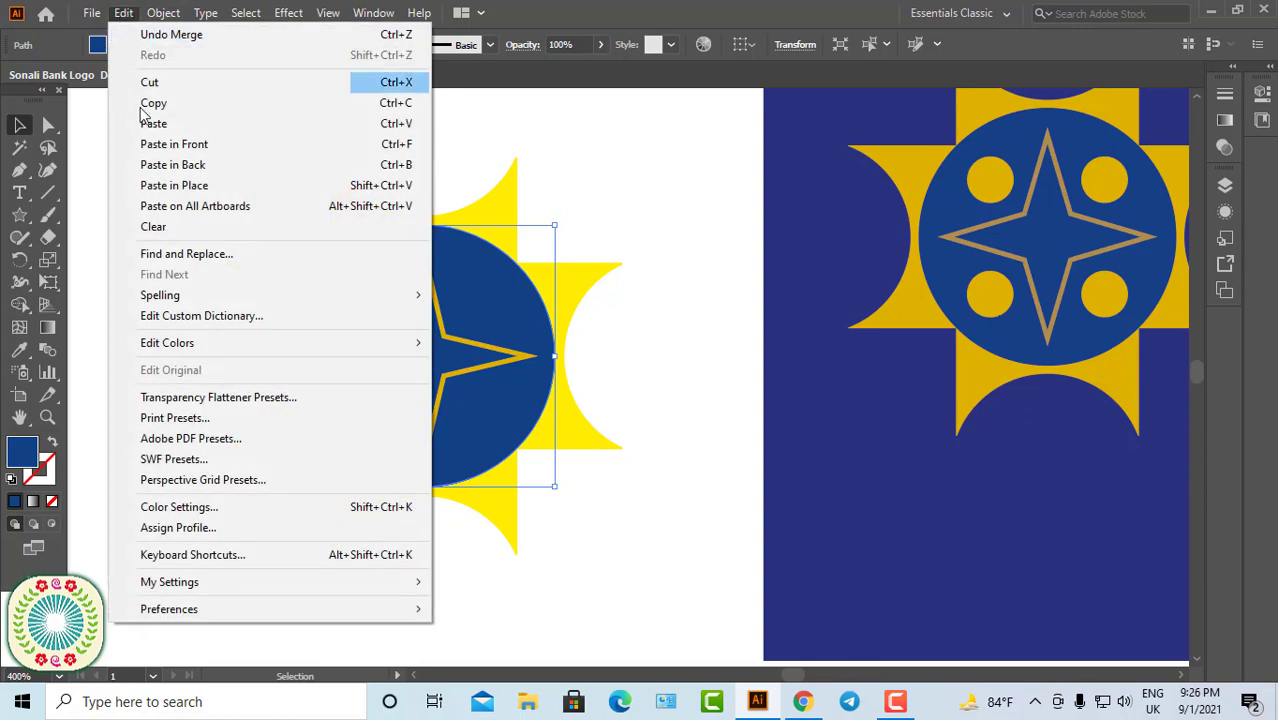
click(175, 145)
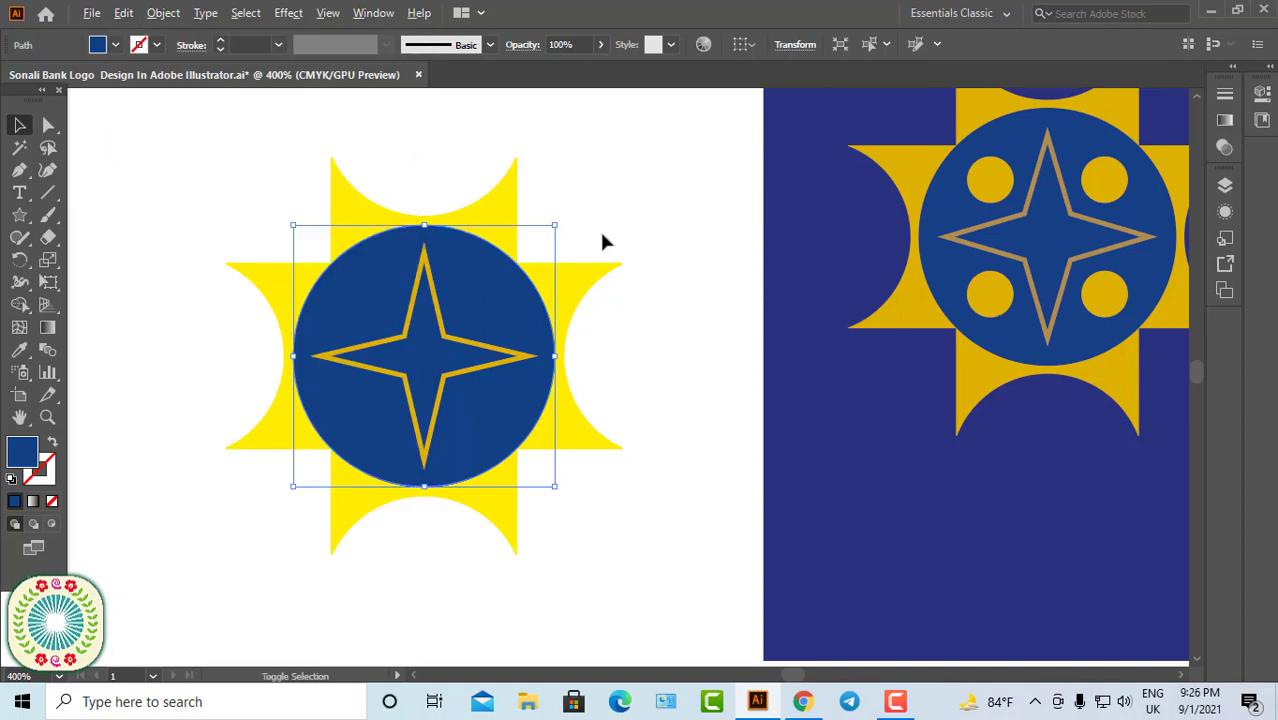
Step: Shrink the copied blue circle proportionally from its centre to fit inside the star's middle and fill it gold
drag(557, 227, 455, 342)
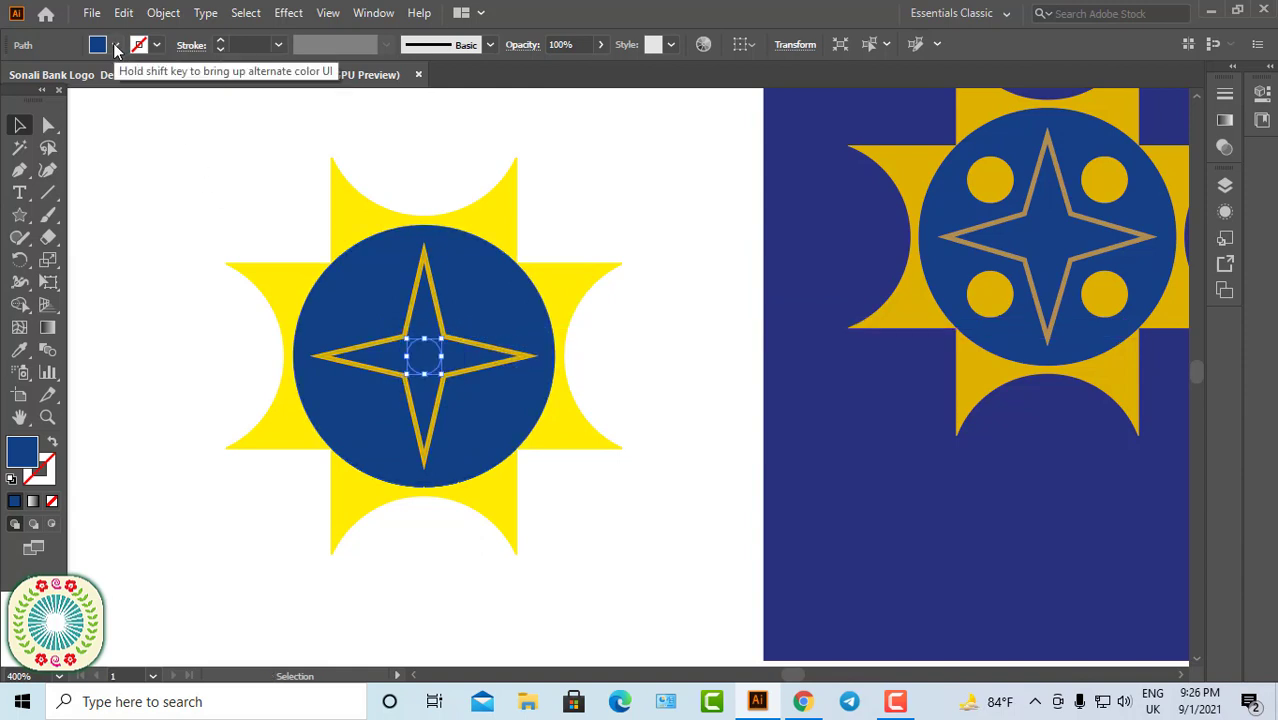
click(115, 45)
click(8, 88)
ctrl+click(538, 383)
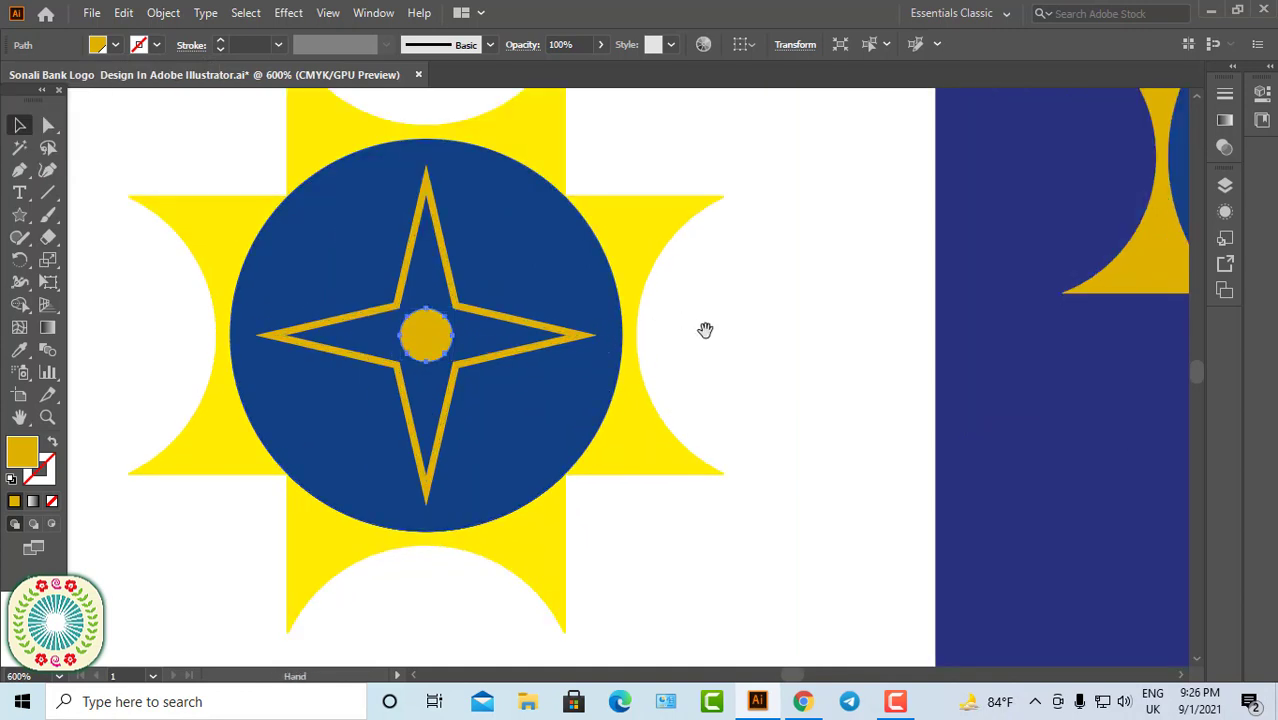
Step: Place four copies of the small gold circle diagonally between the star's points, then delete the original at the centre
drag(705, 330, 538, 423)
drag(254, 442, 173, 370)
click(259, 450)
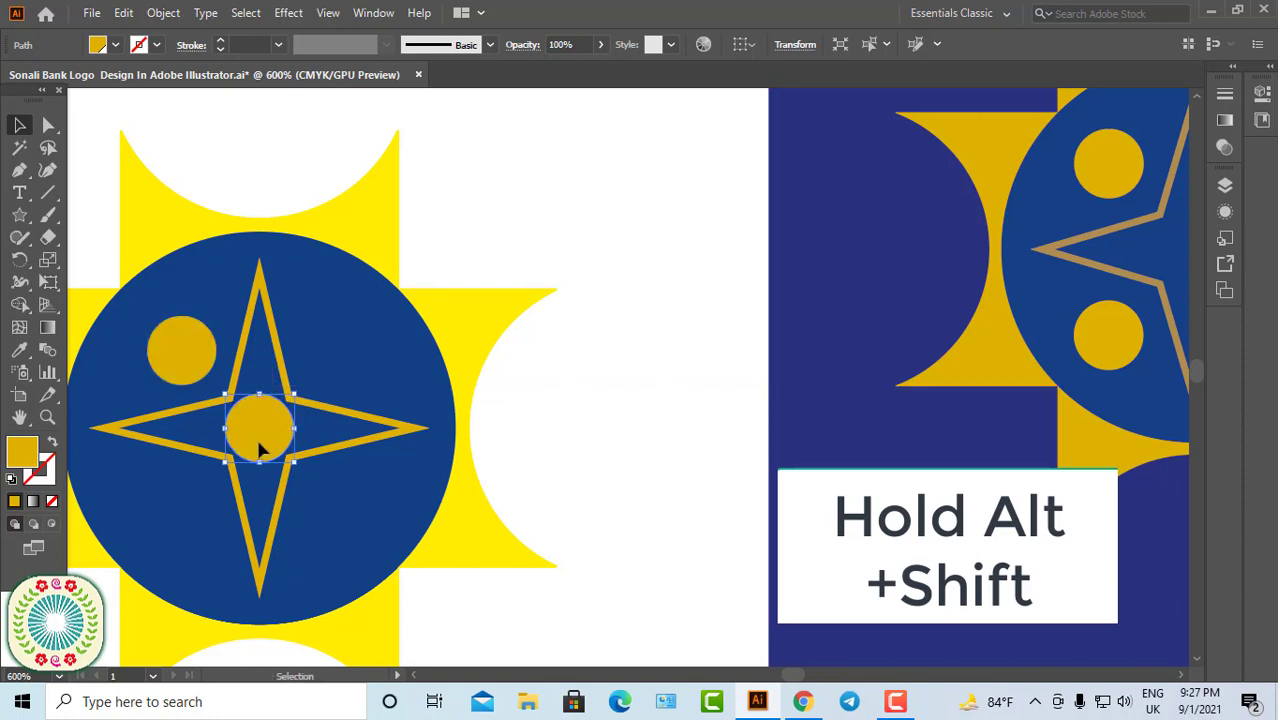
drag(258, 441, 359, 512)
click(277, 436)
drag(359, 512, 491, 477)
click(397, 405)
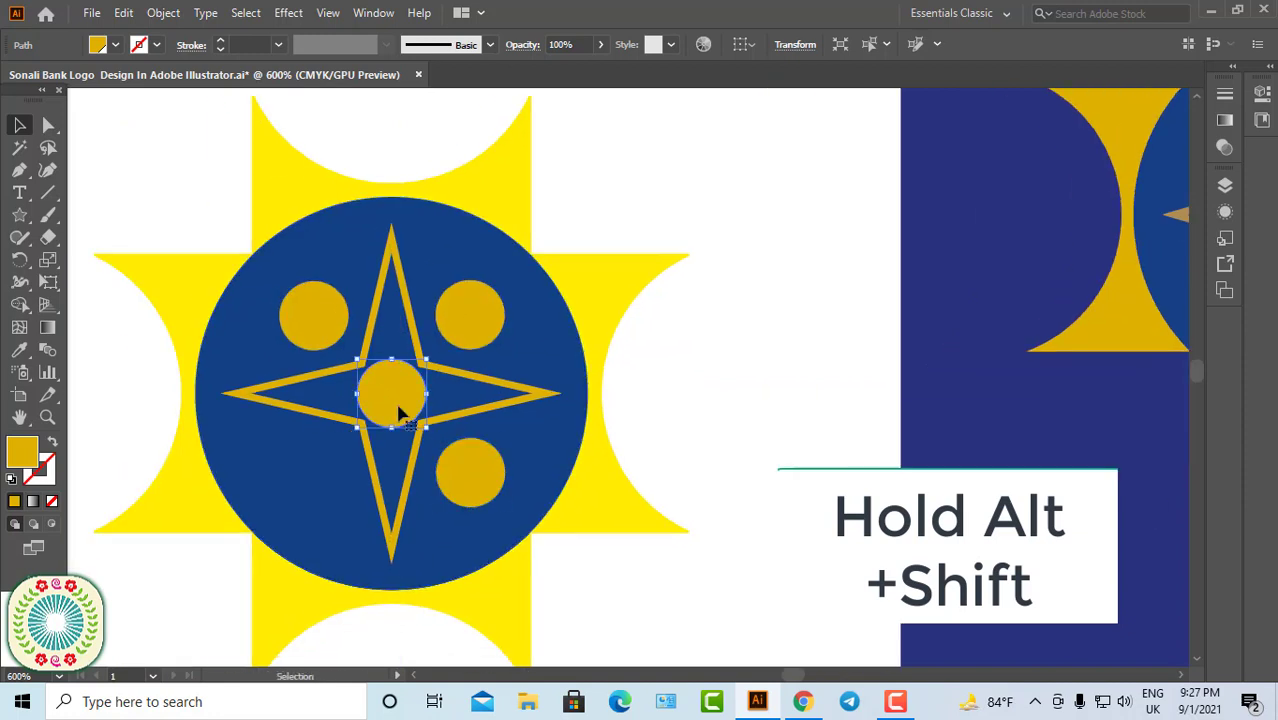
drag(397, 412, 320, 489)
click(692, 430)
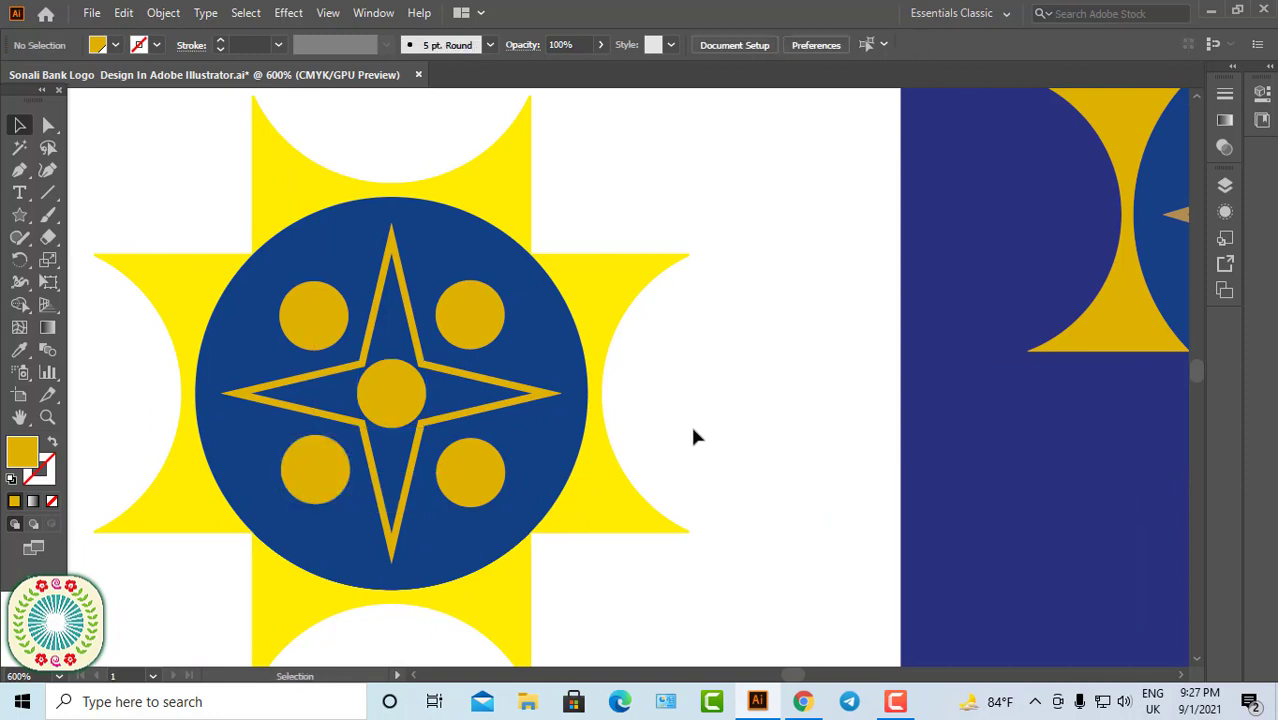
click(405, 415)
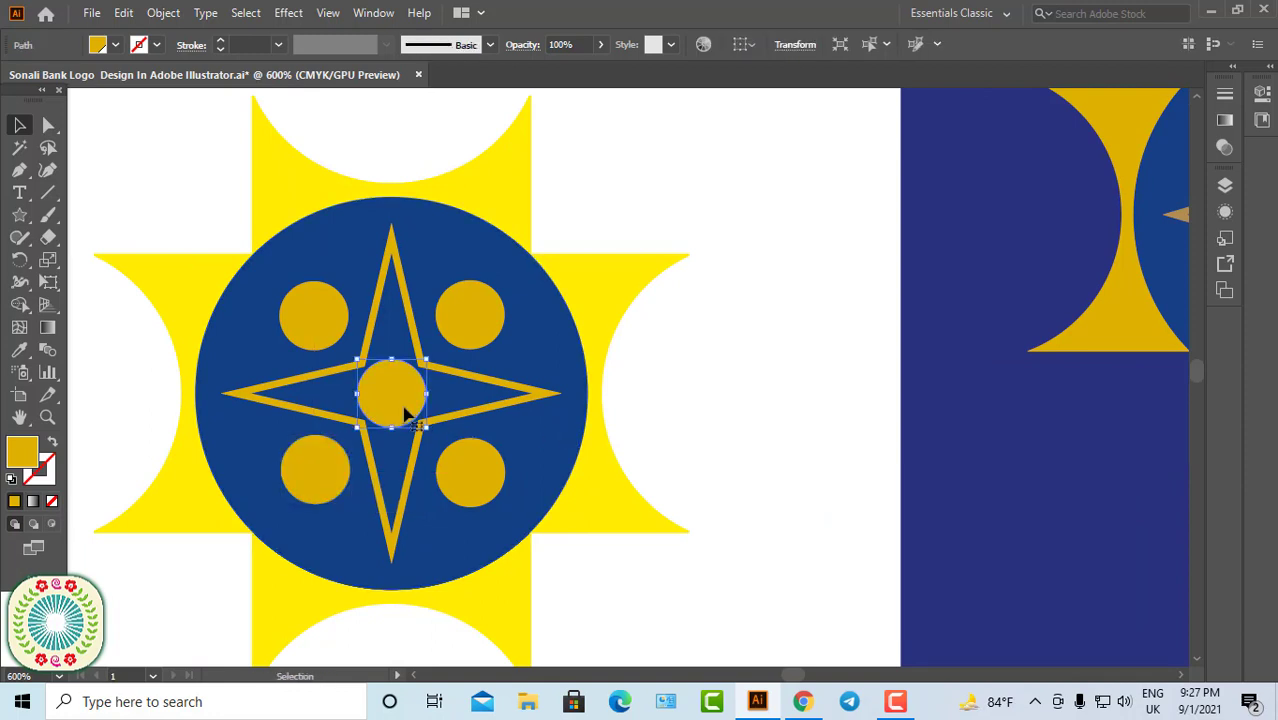
key(Delete)
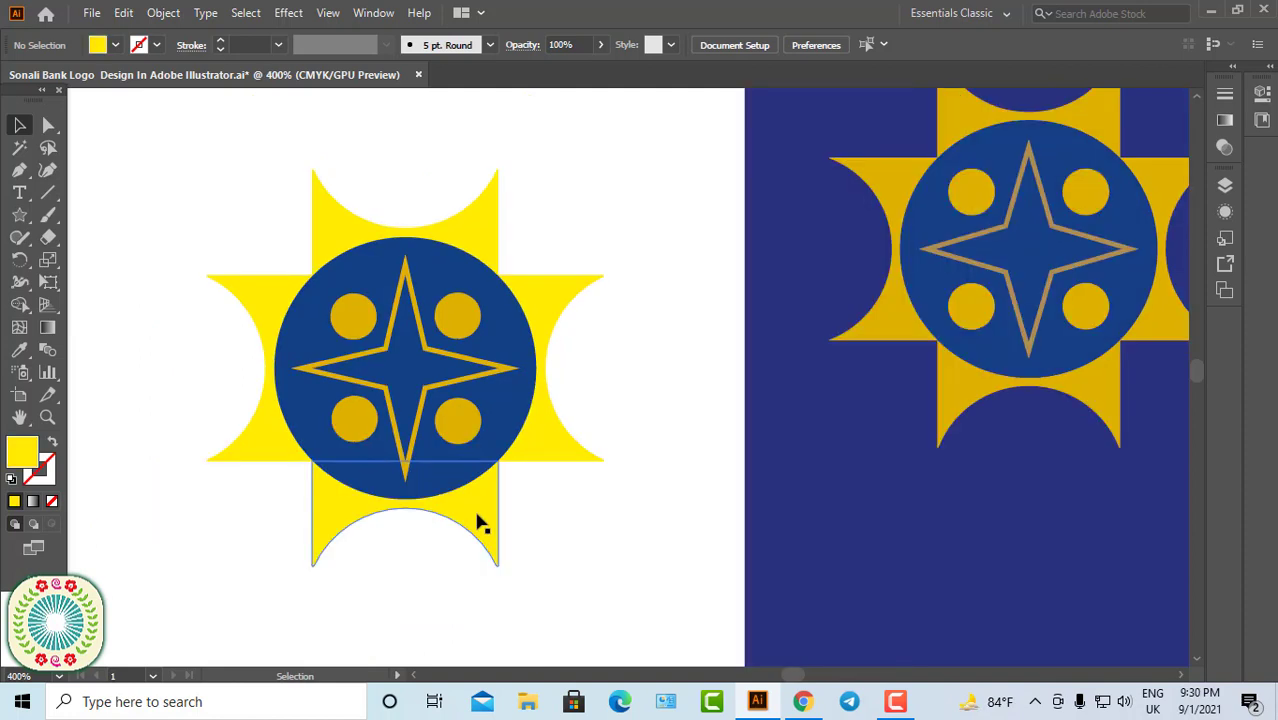
Step: Recolour all four yellow arms of the cross with the same gold fill as the small circles
click(477, 520)
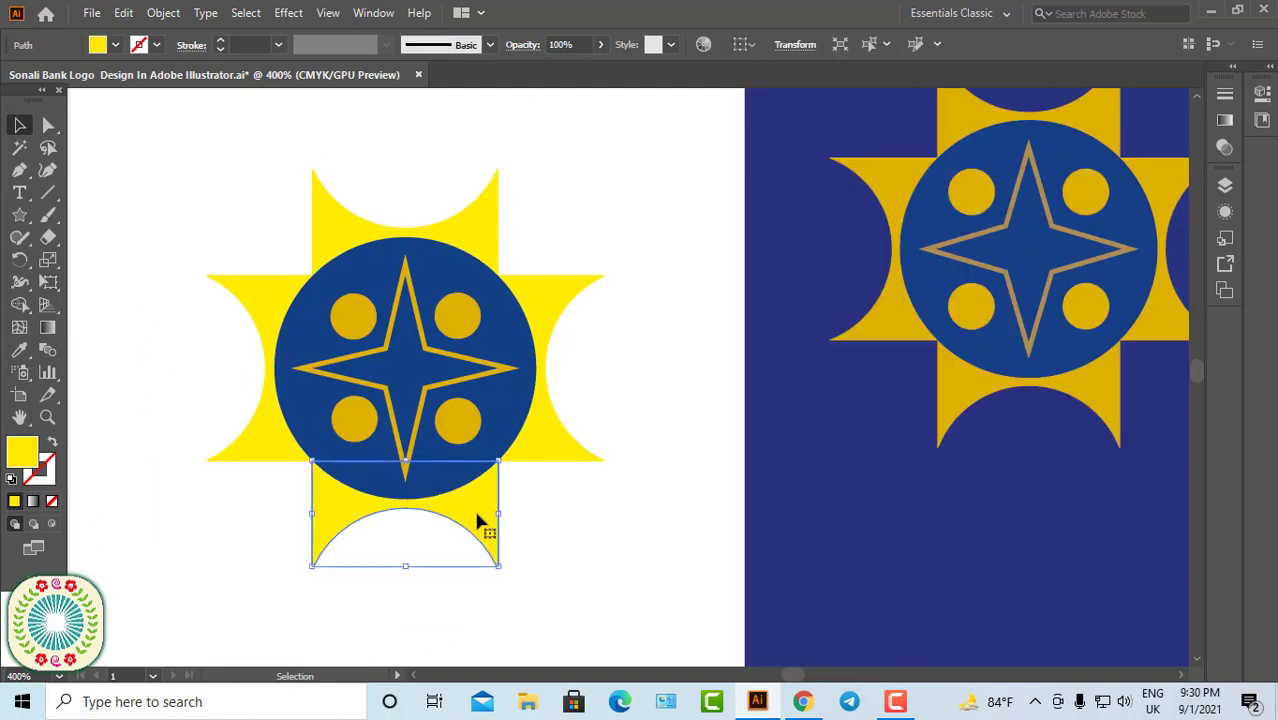
shift+click(264, 437)
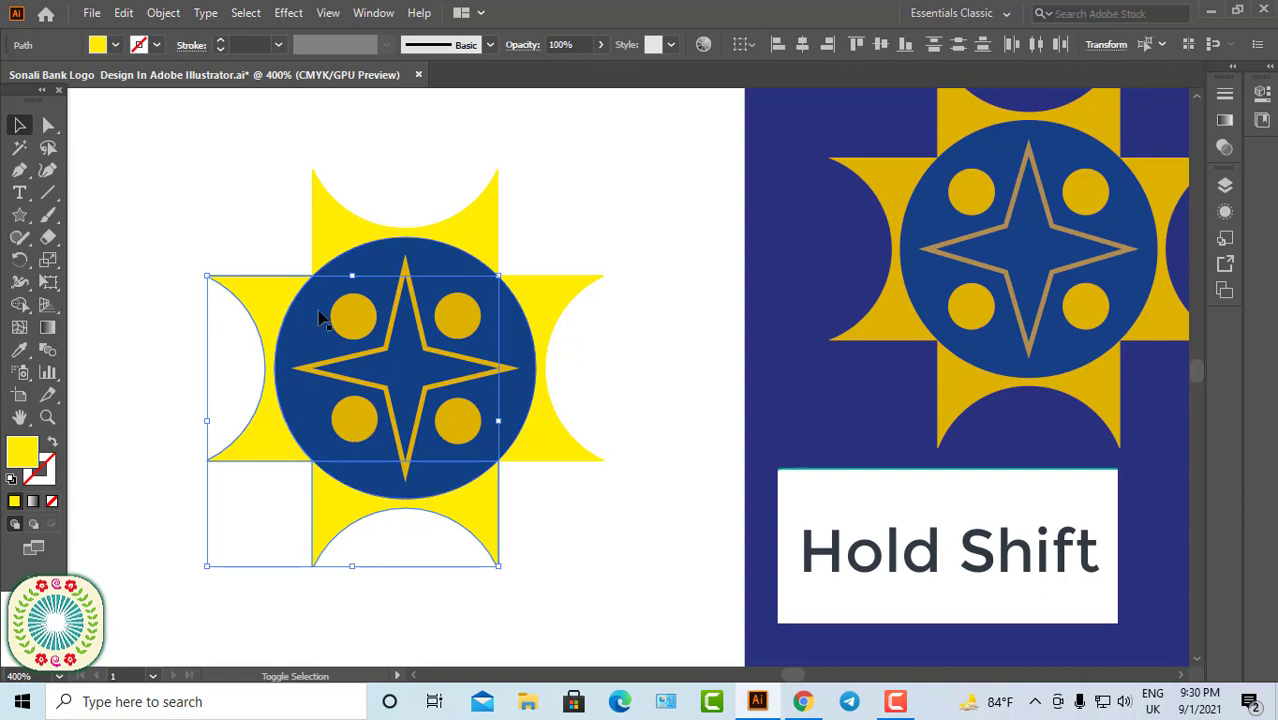
shift+click(323, 244)
shift+click(323, 244)
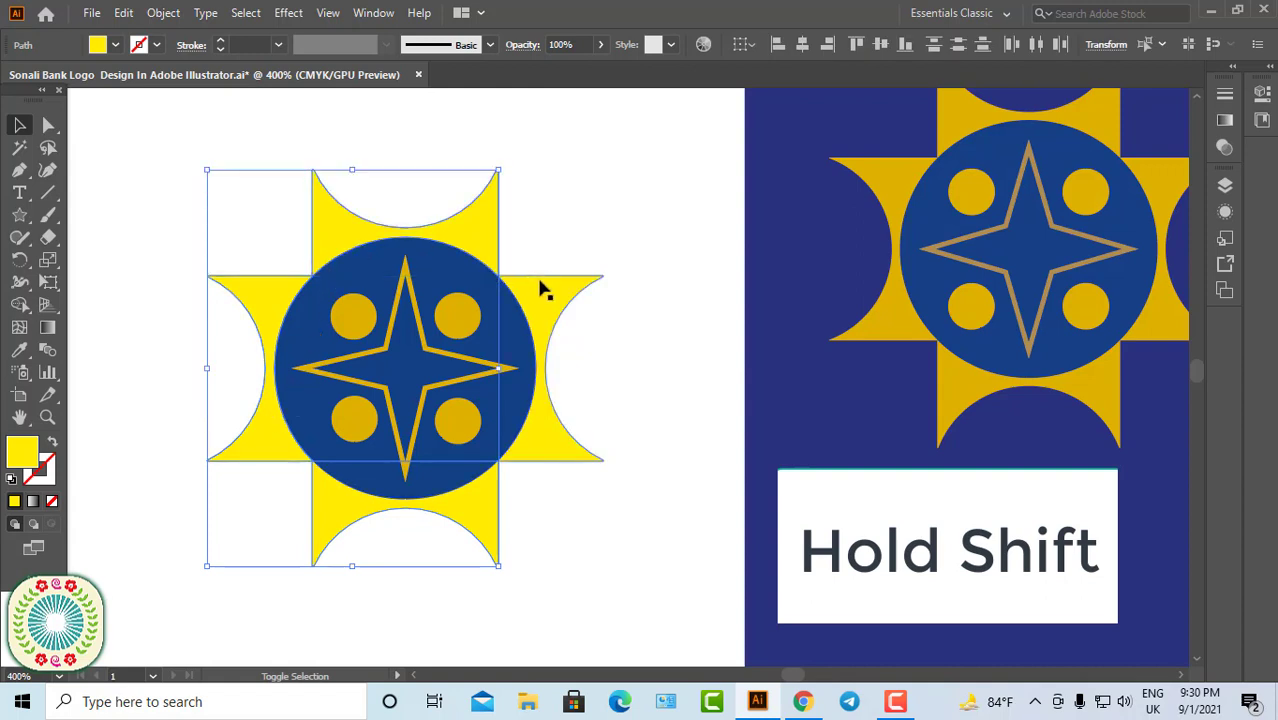
shift+click(548, 300)
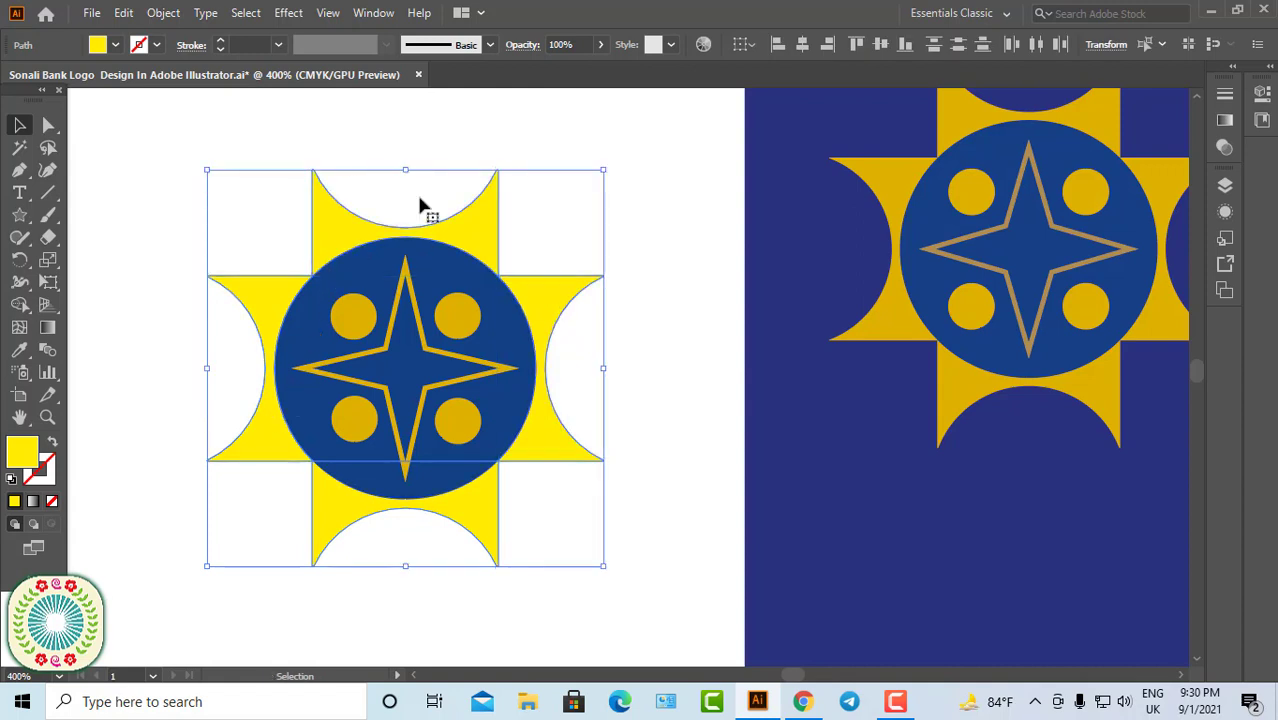
click(115, 45)
click(11, 90)
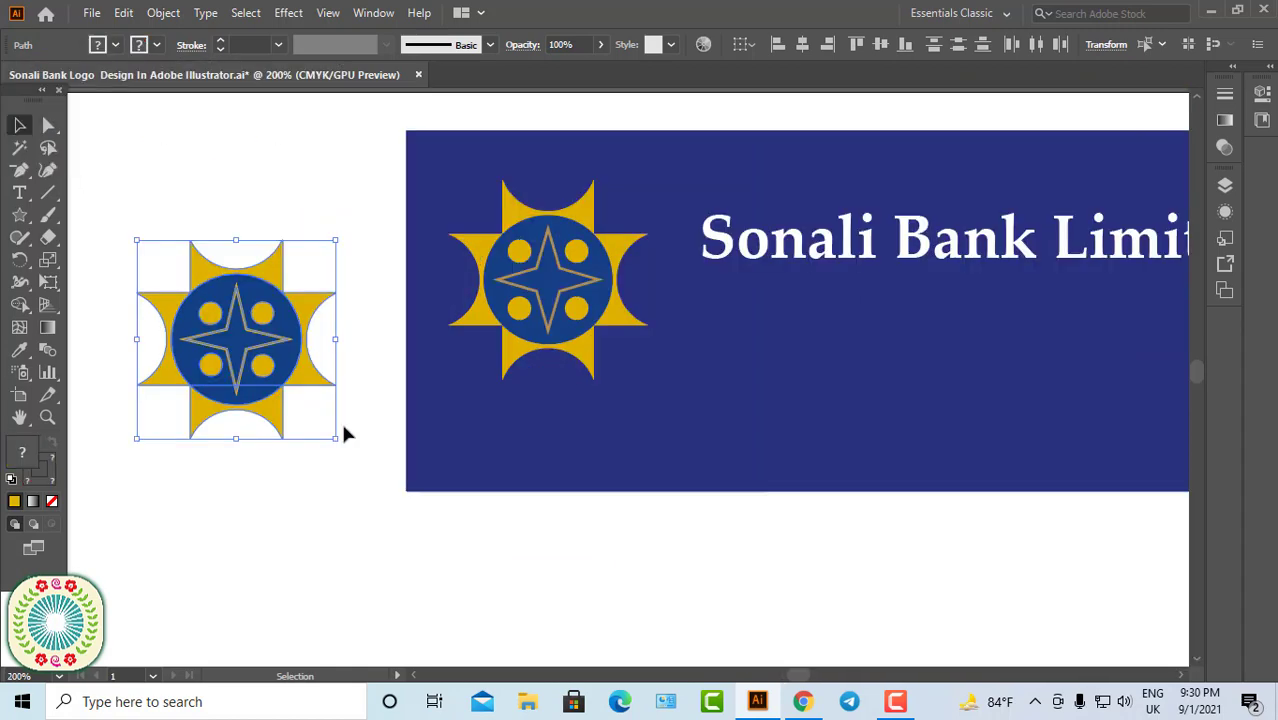
Step: Move the whole emblem slightly closer to the reference banner and group all its parts
drag(267, 380, 300, 396)
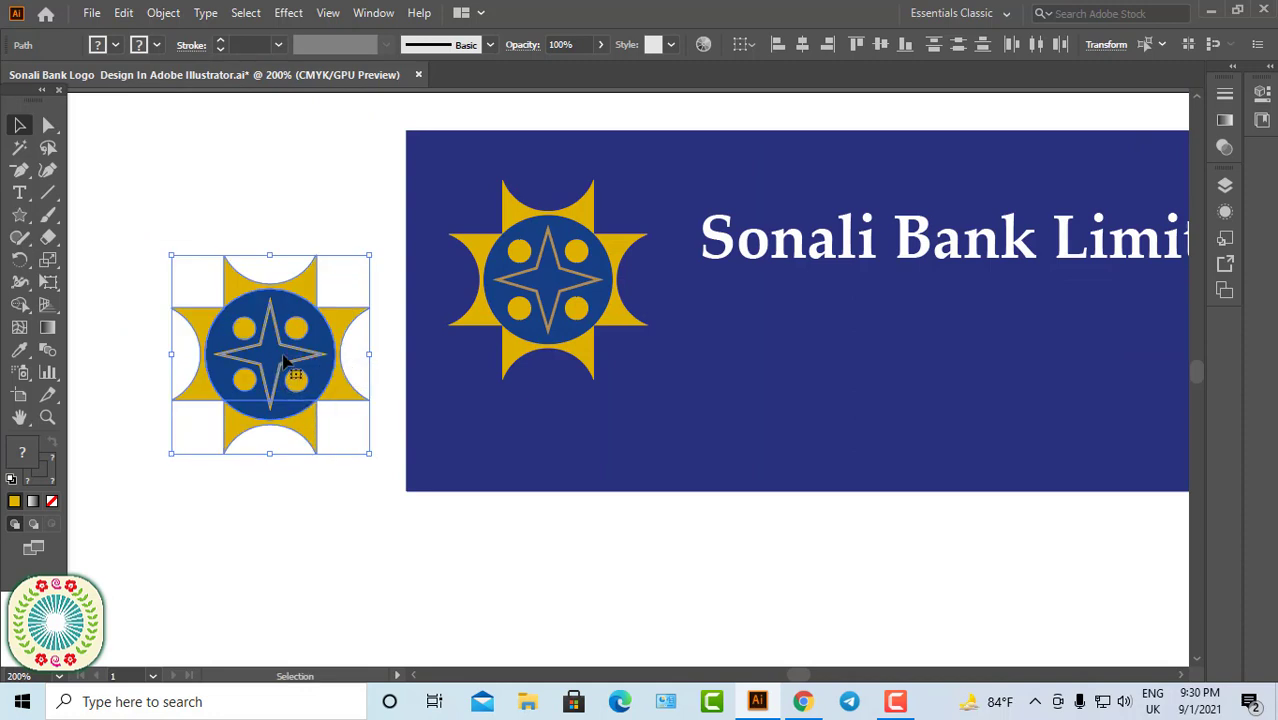
right_click(284, 360)
click(325, 409)
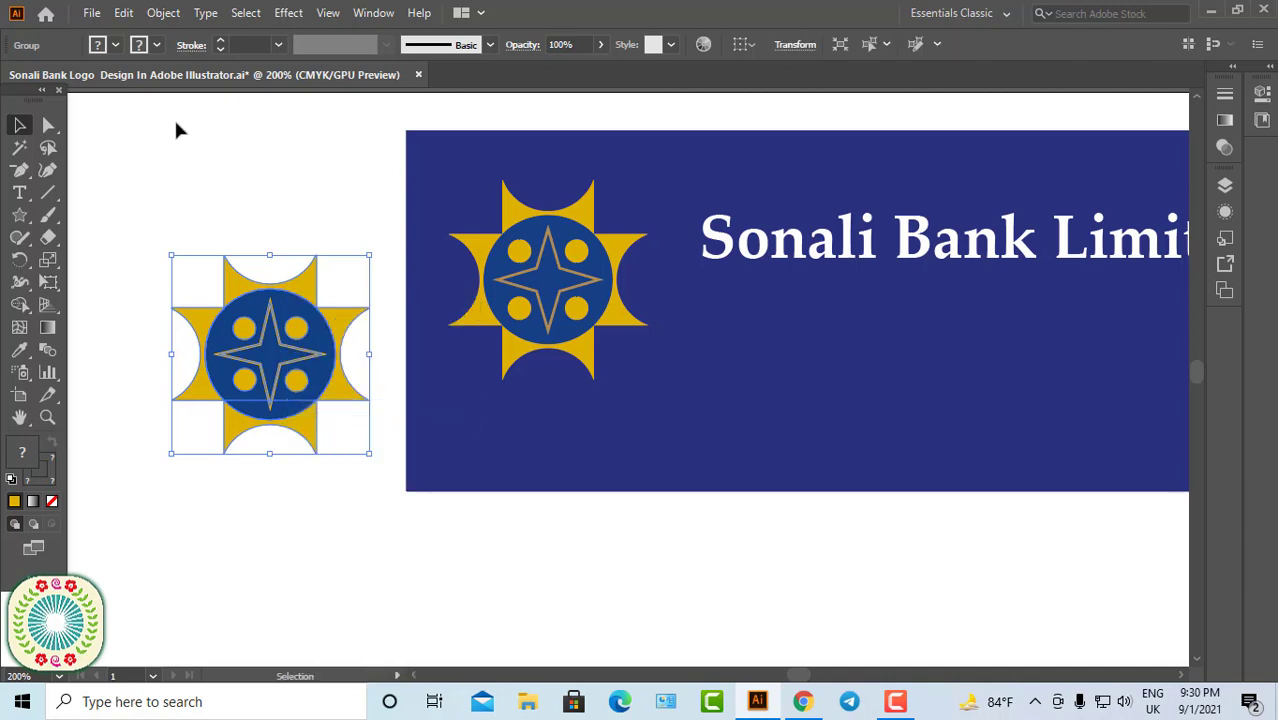
click(200, 172)
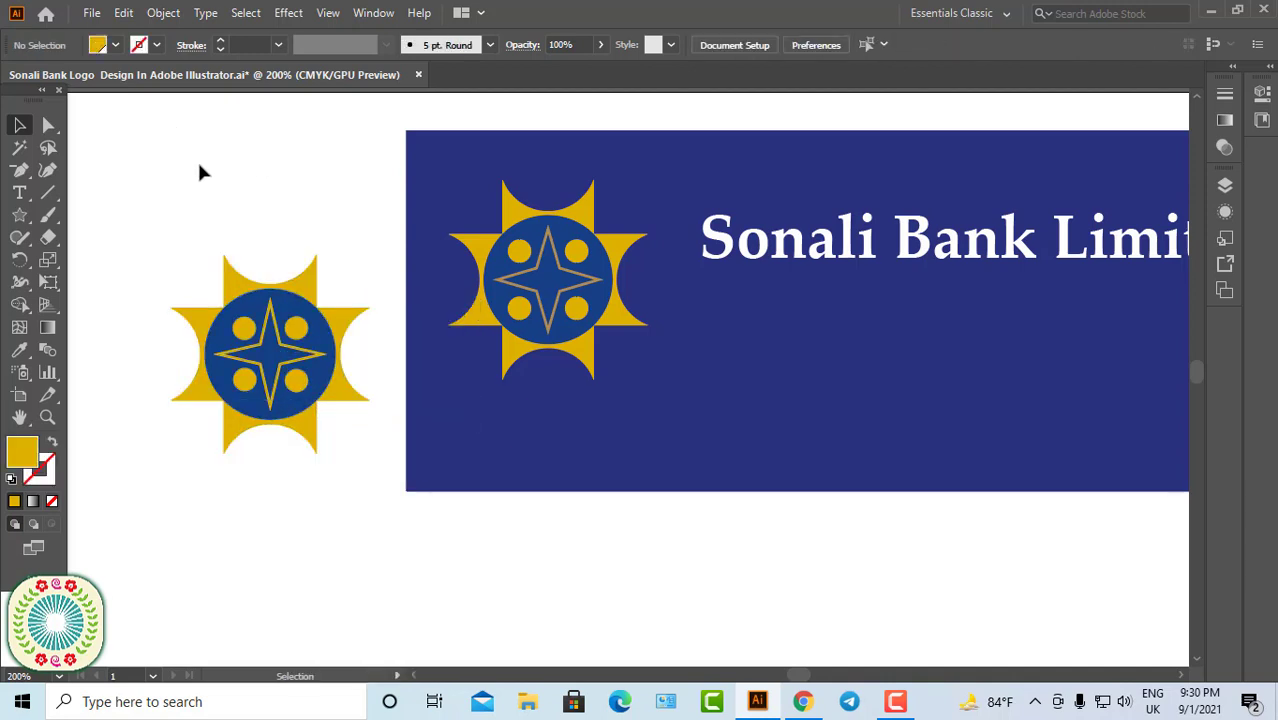